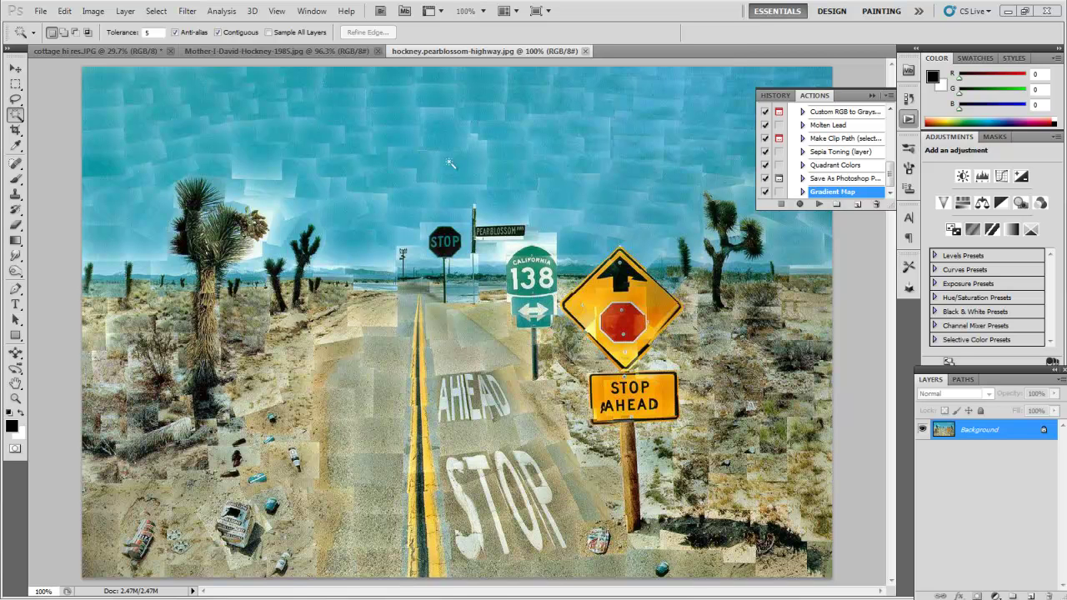
- Close the Pearblossom Highway and Hockney mother portrait example images, leaving the cottage photo
left_click(585, 51)
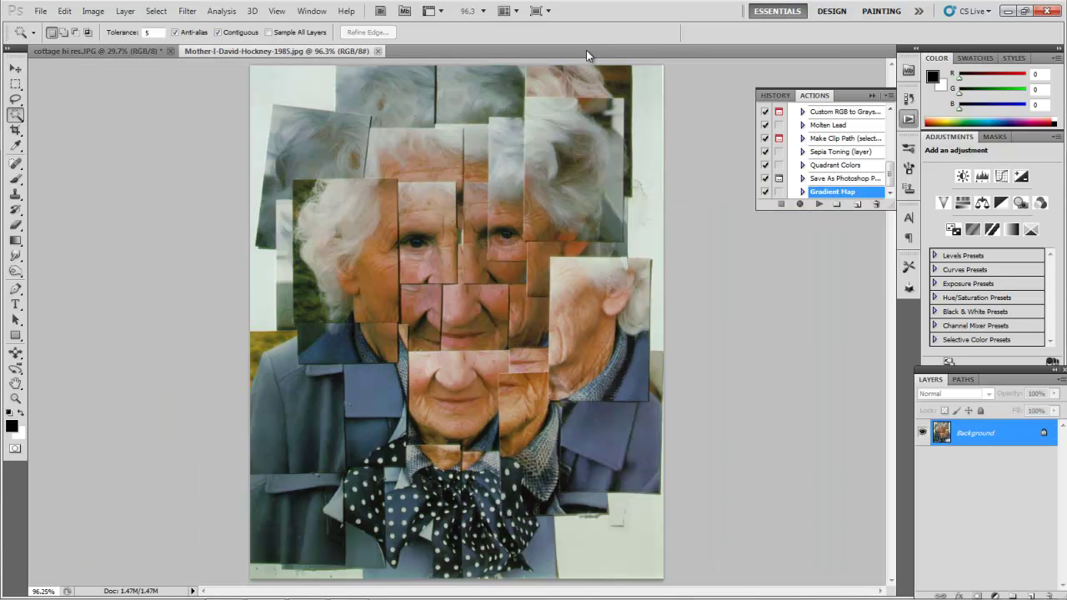
left_click(377, 52)
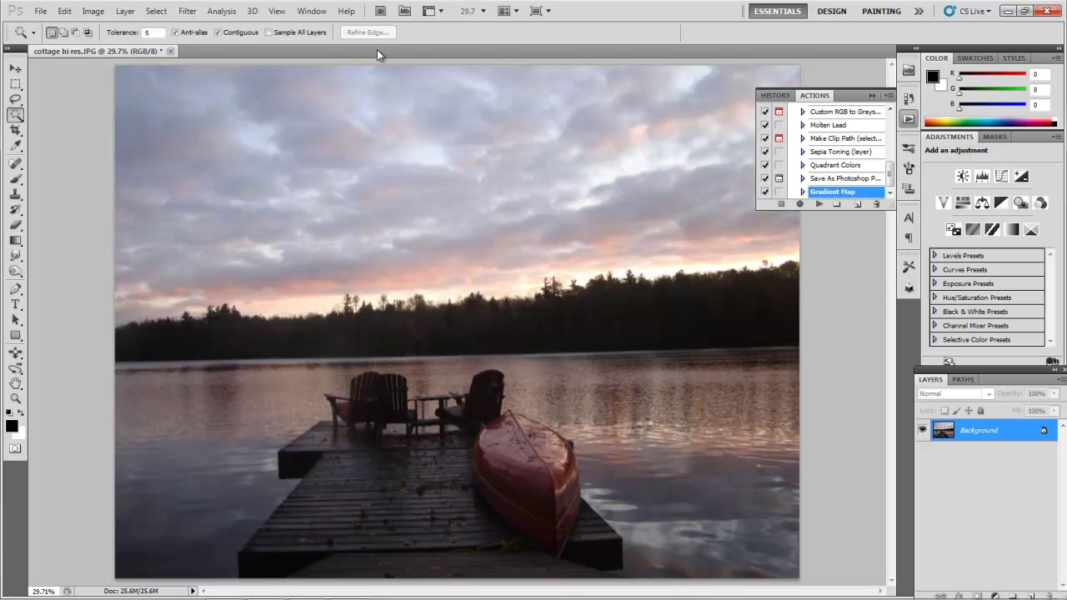
left_click(92, 11)
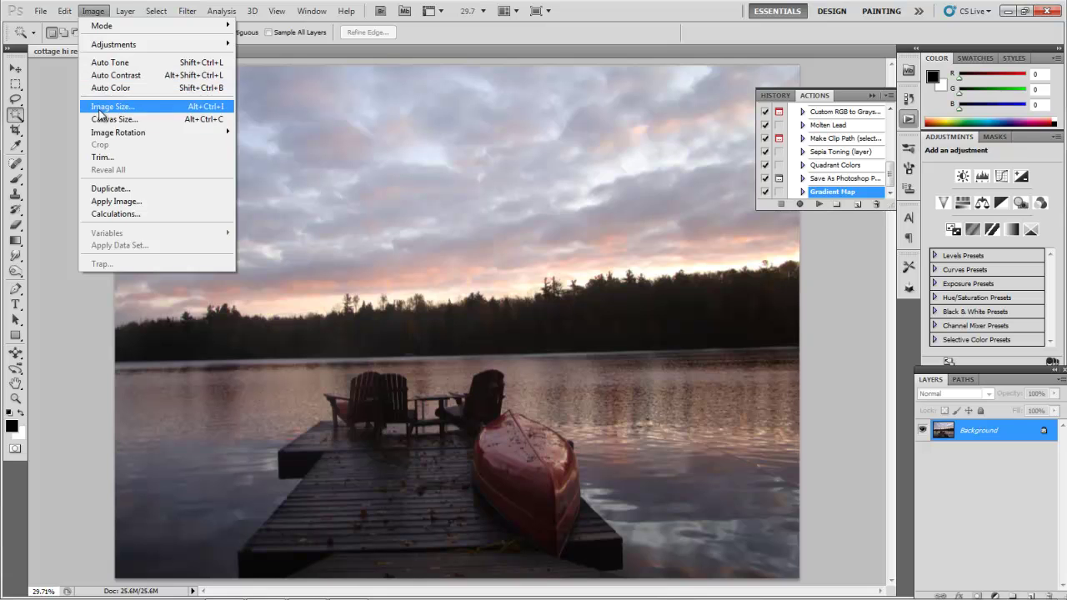
left_click(101, 107)
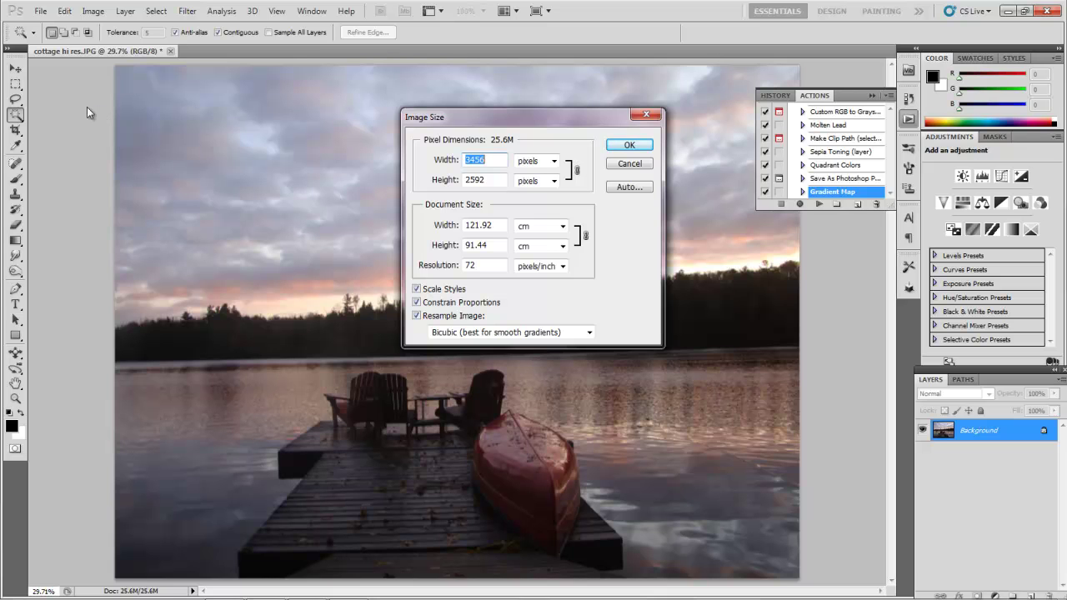
left_click(642, 148)
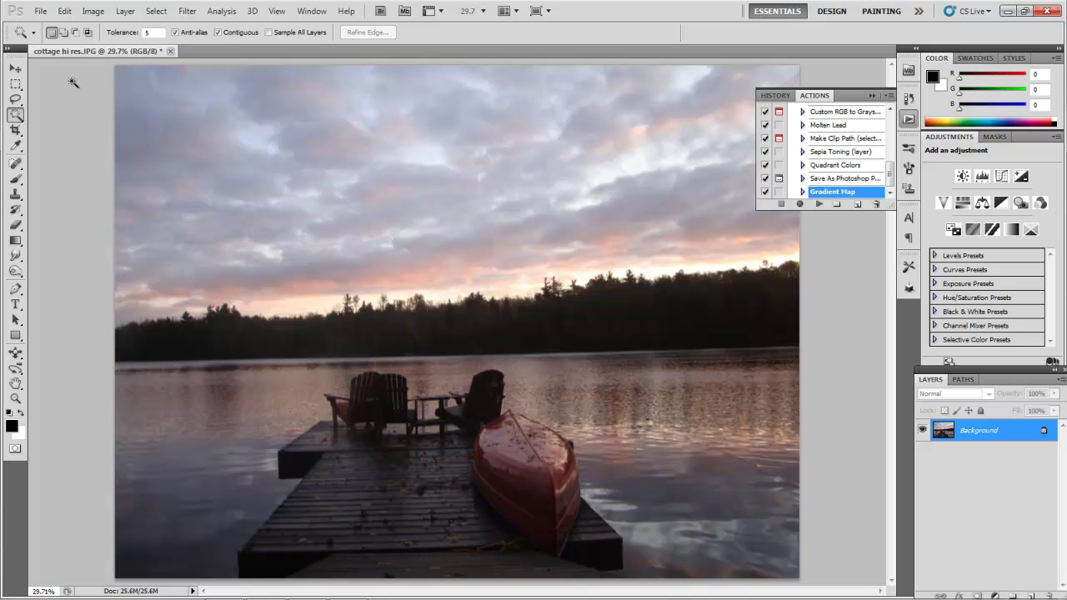
- Create a 500×500 px document and stroke its full canvas with a 1 px black inside border
left_click(40, 11)
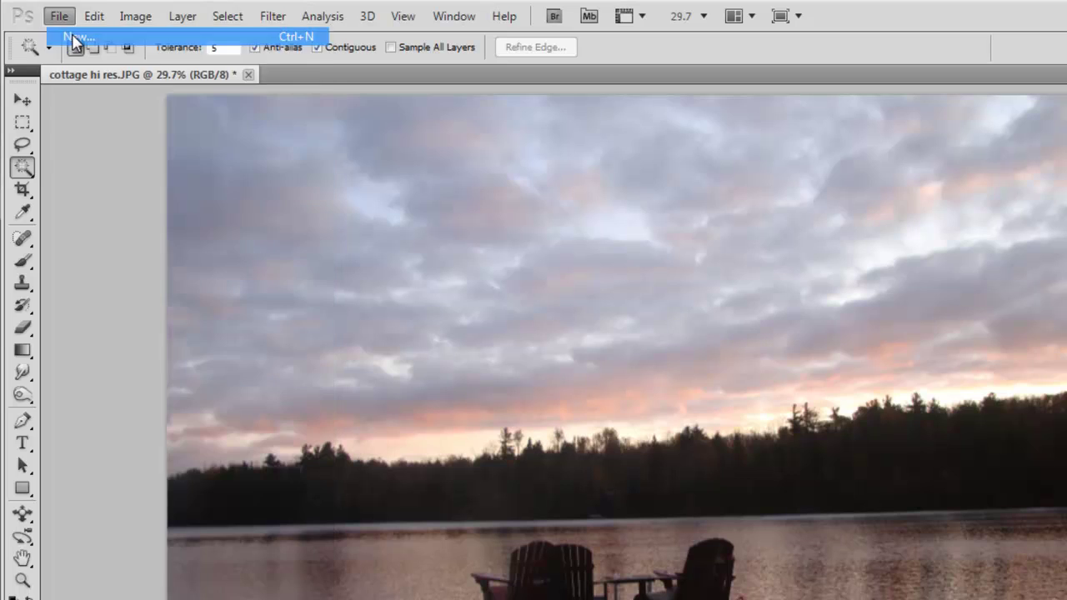
left_click(71, 34)
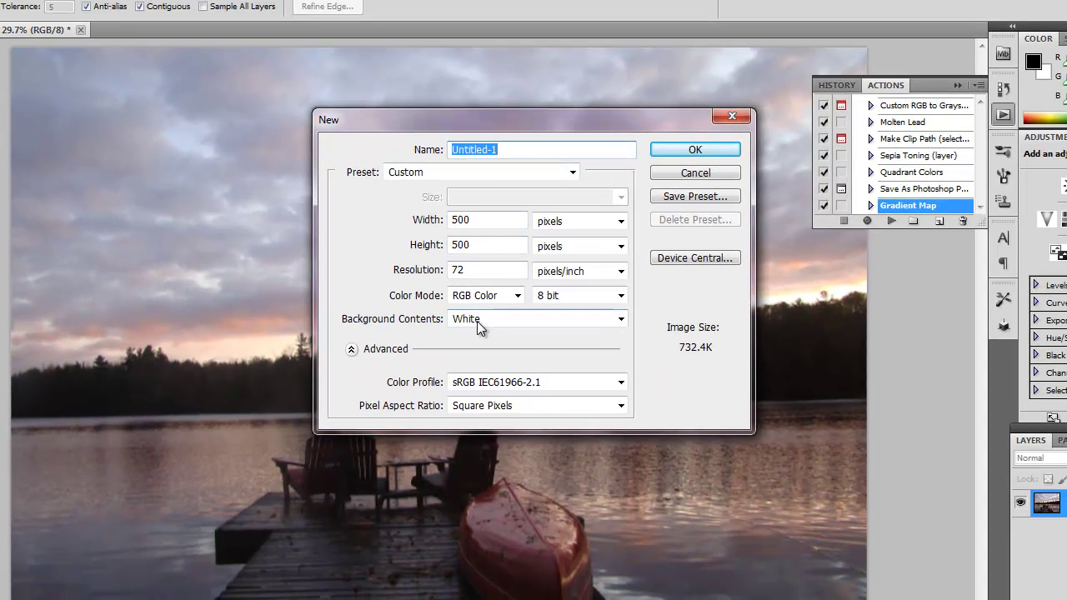
left_click(691, 150)
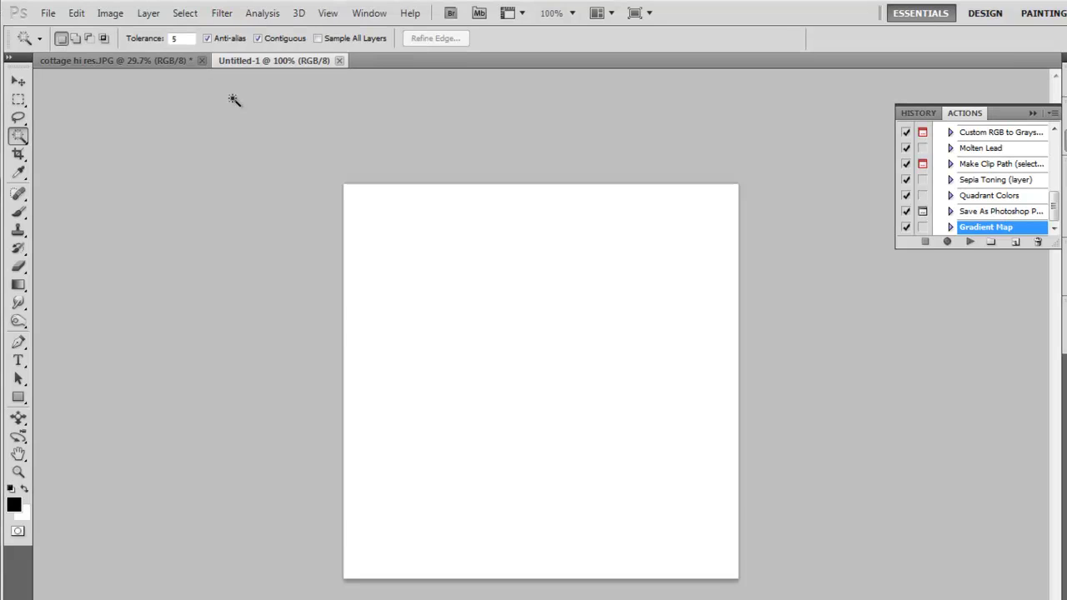
key("ctrl+a")
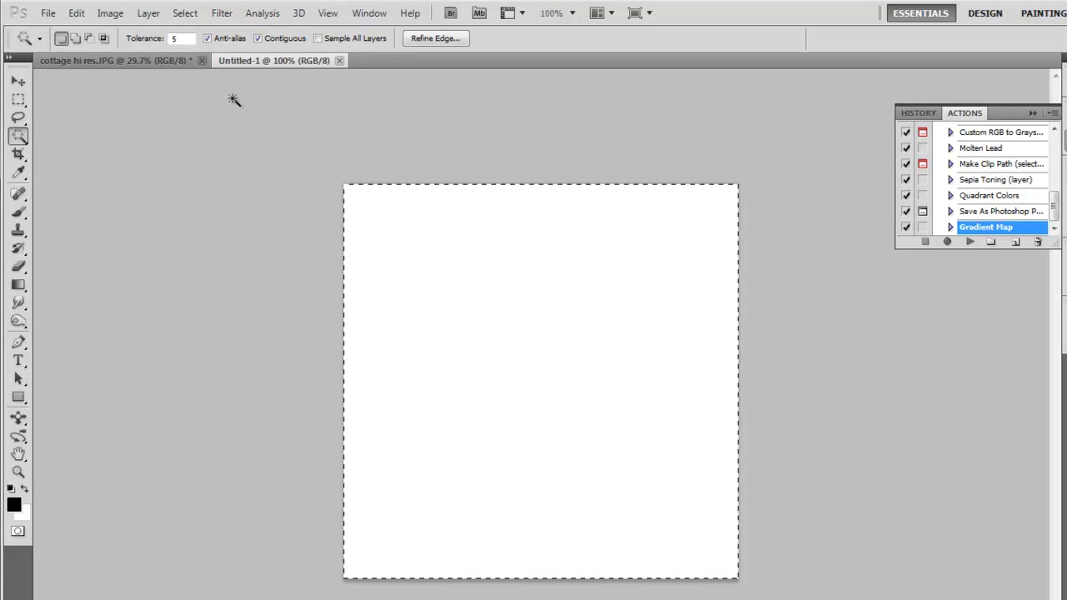
left_click(78, 14)
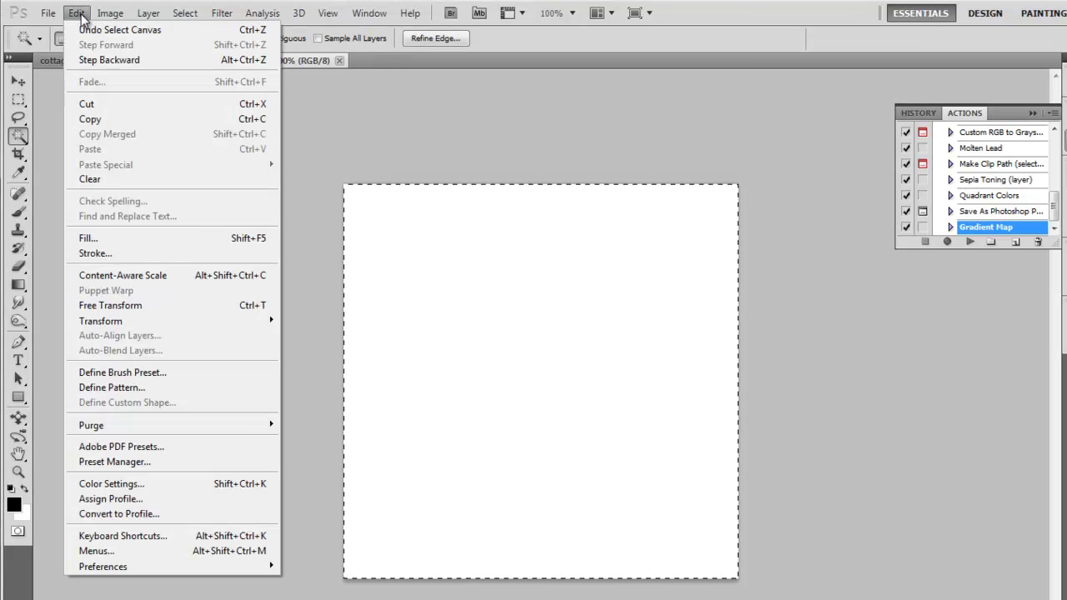
left_click(89, 254)
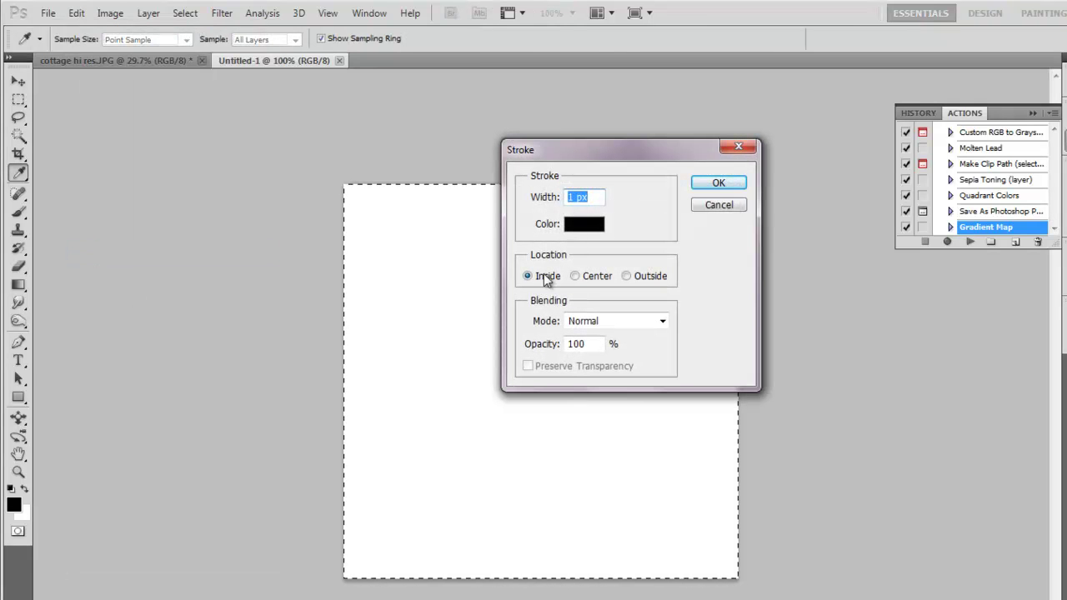
left_click(721, 184)
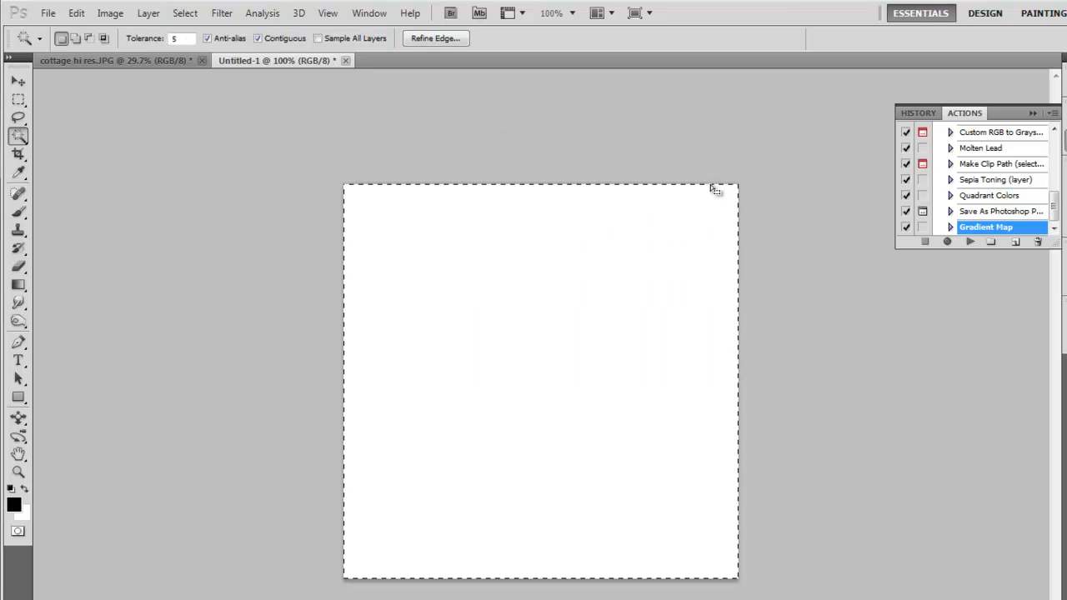
key("ctrl+d")
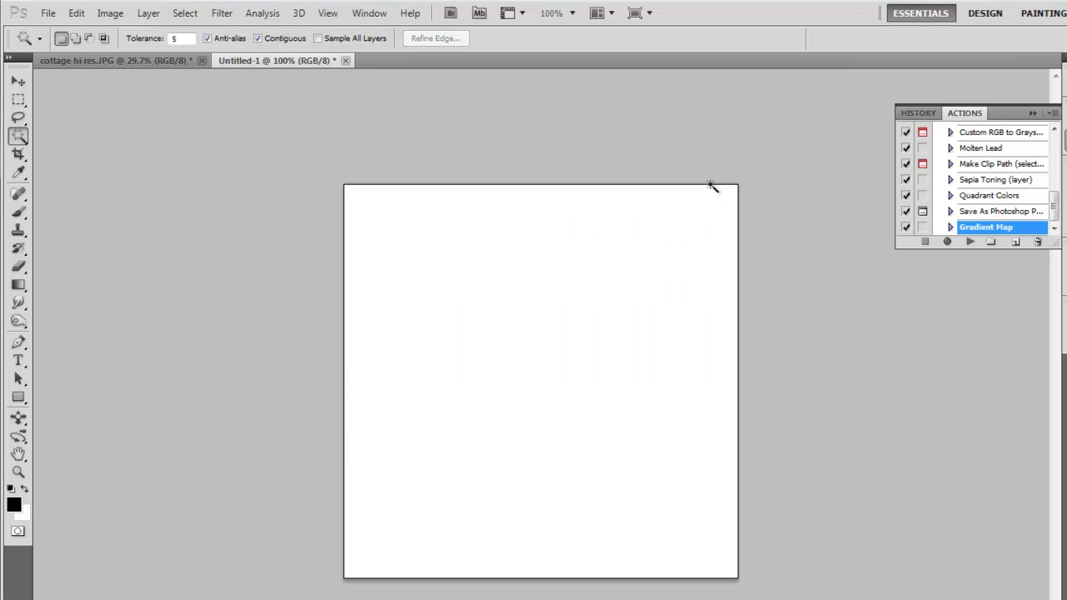
- Define the bordered canvas as a pattern named 500x500, then close the document
left_click(185, 13)
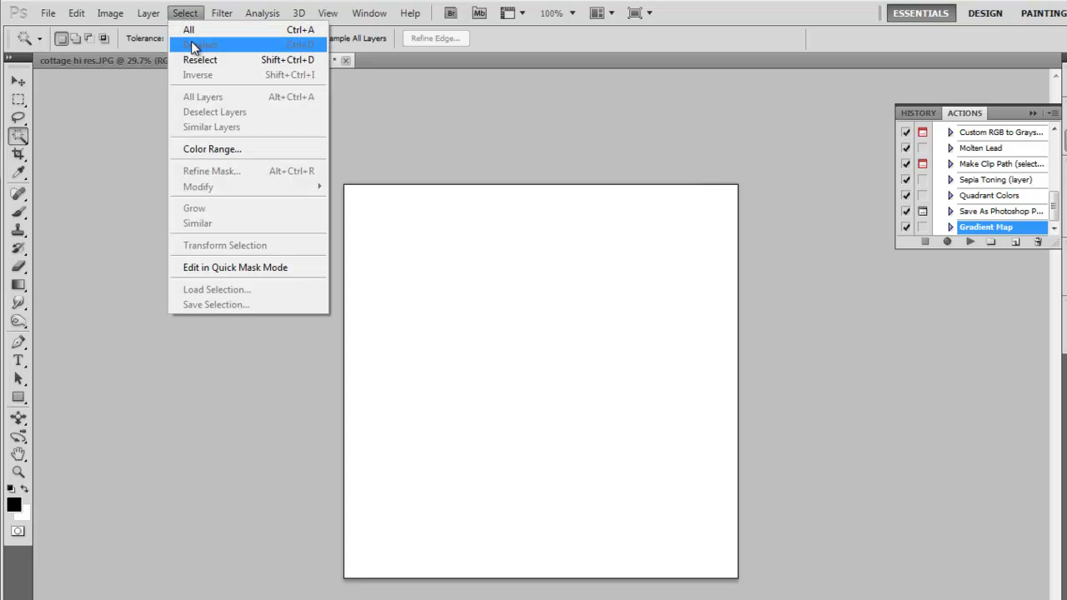
mouse_move(76, 13)
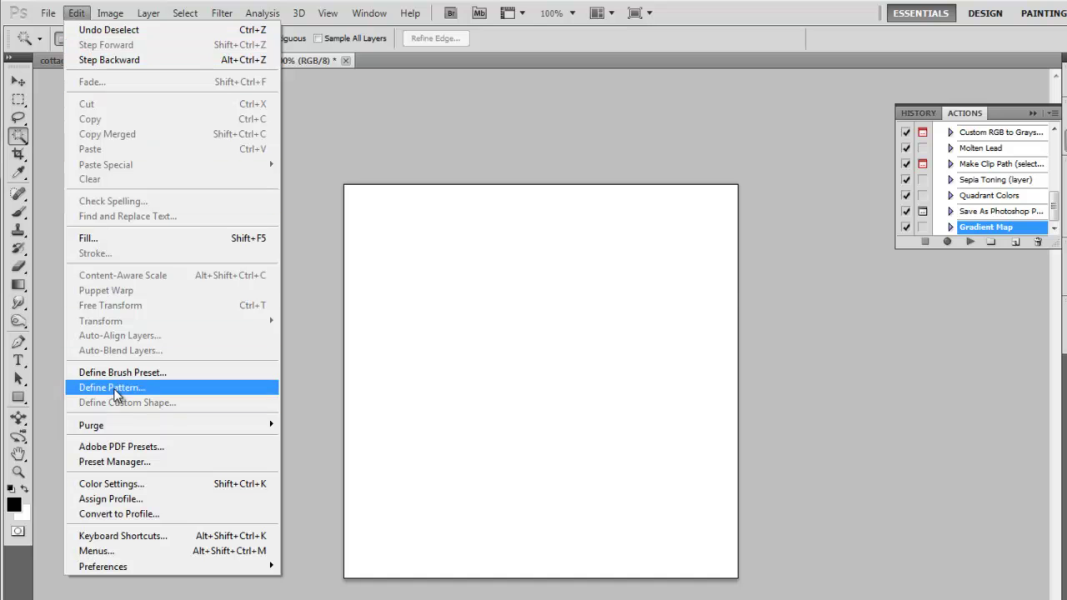
left_click(115, 390)
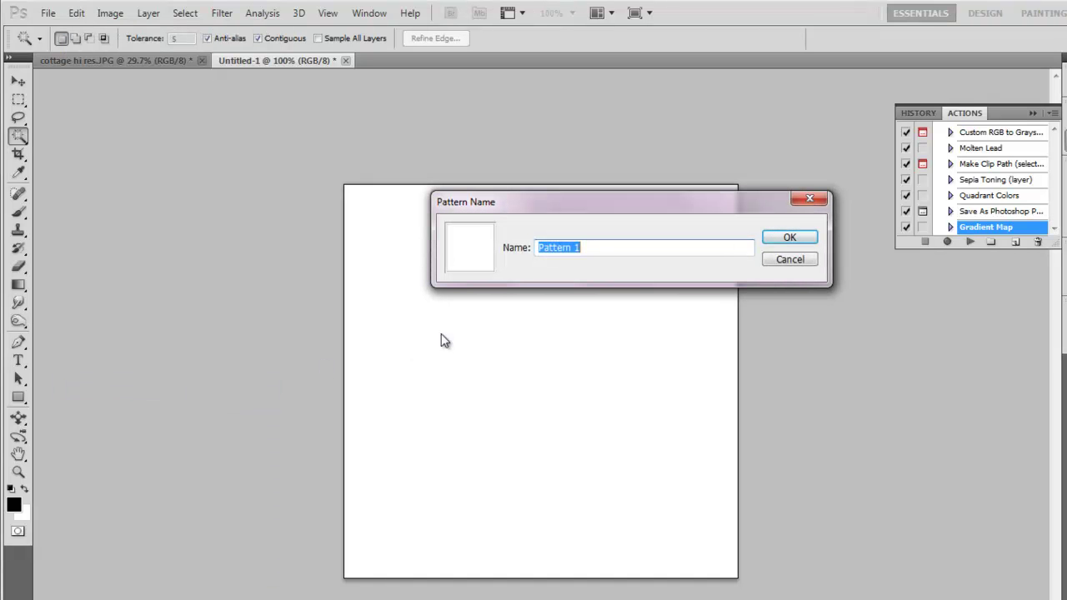
type("500x500")
key("Return")
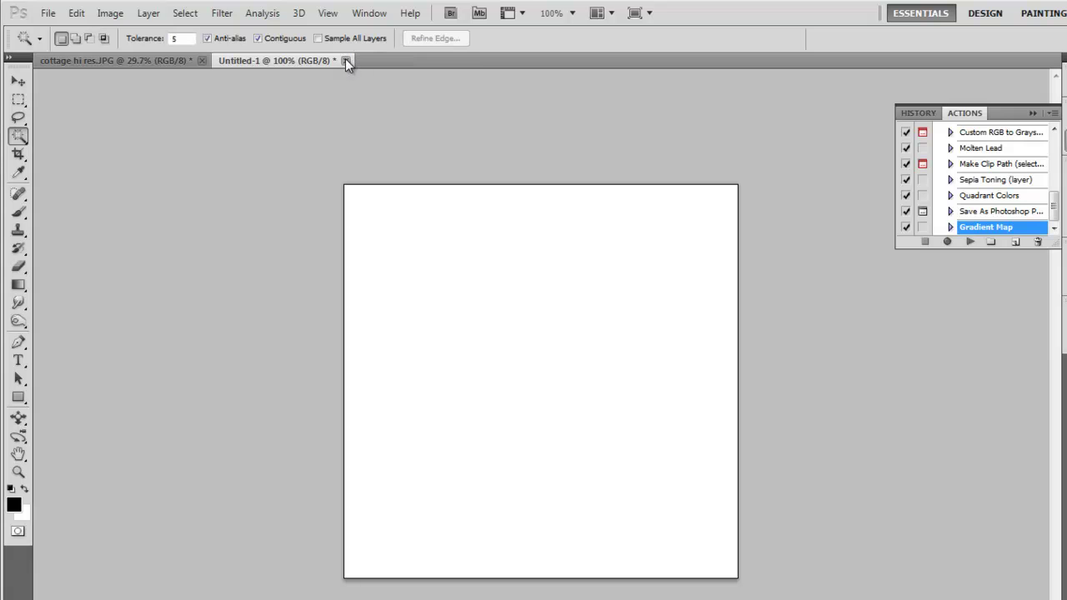
left_click(345, 61)
- Discard the pattern document and fill a new layer with the 500x500 grid pattern
left_click(664, 280)
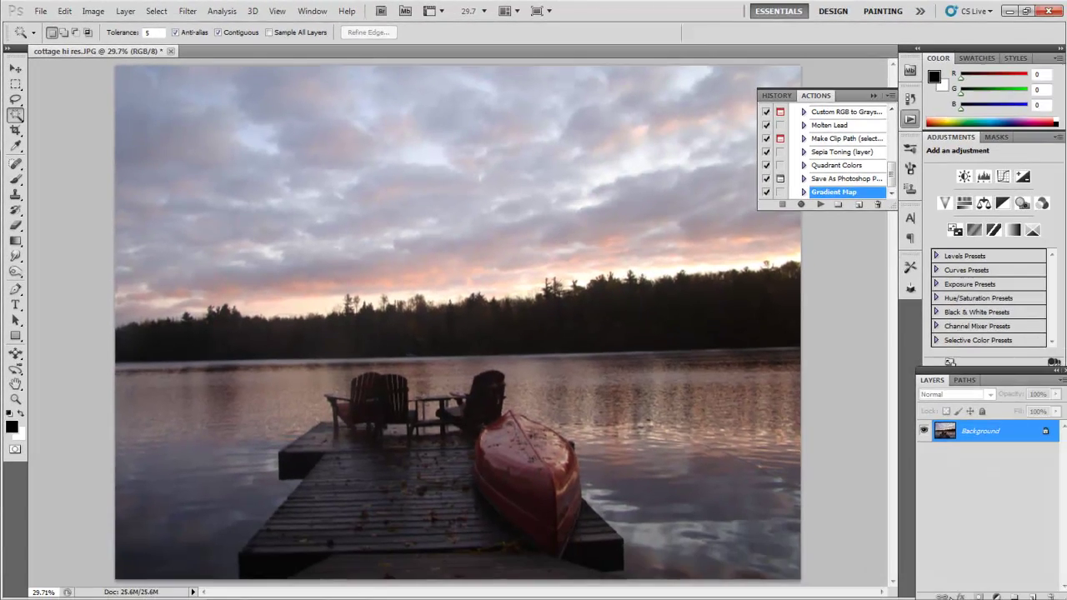
left_click(1032, 595)
left_click(65, 11)
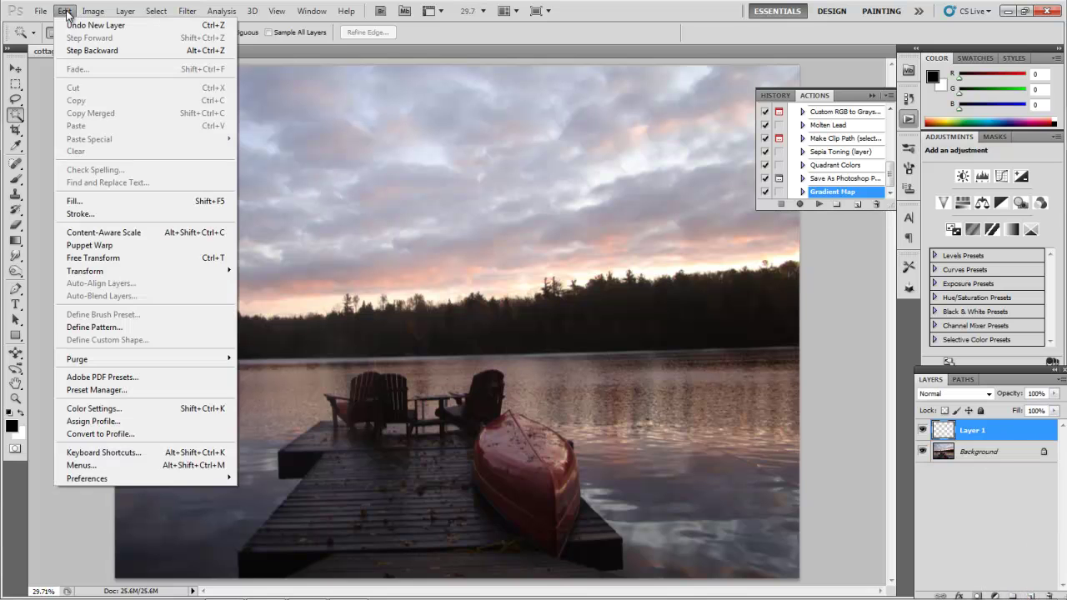
left_click(79, 205)
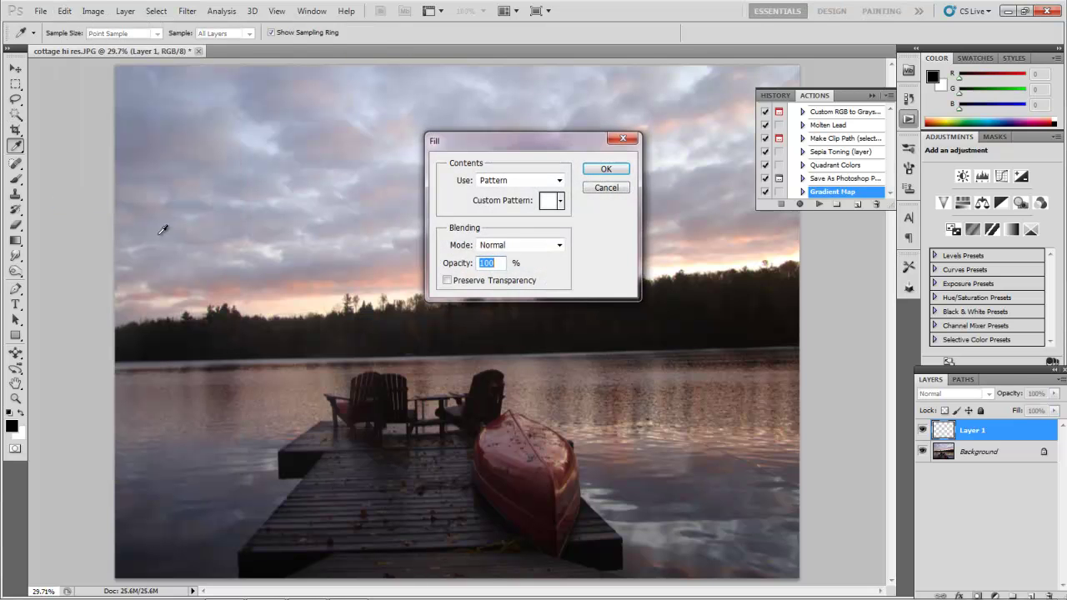
left_click(561, 202)
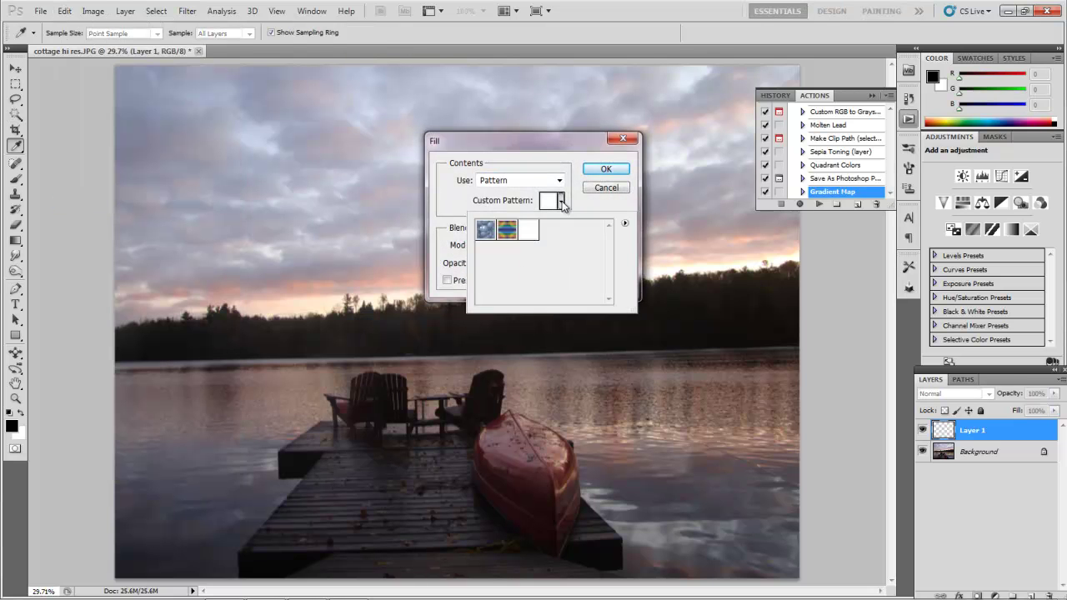
double_click(529, 236)
left_click(598, 169)
key("w")
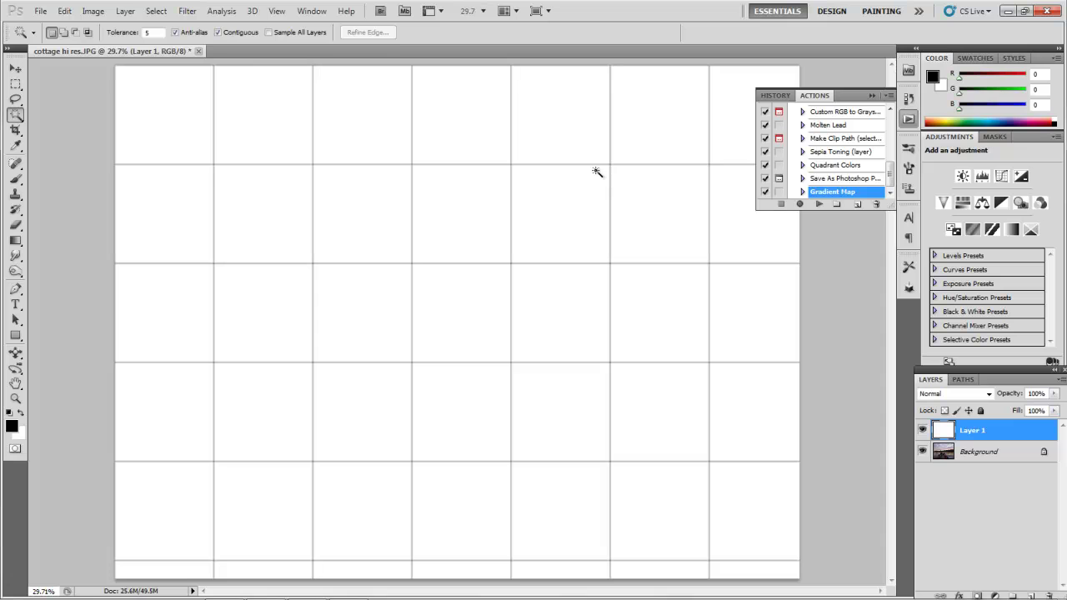
- Invert the grid layer and set its blend mode to Screen
key("ctrl+i")
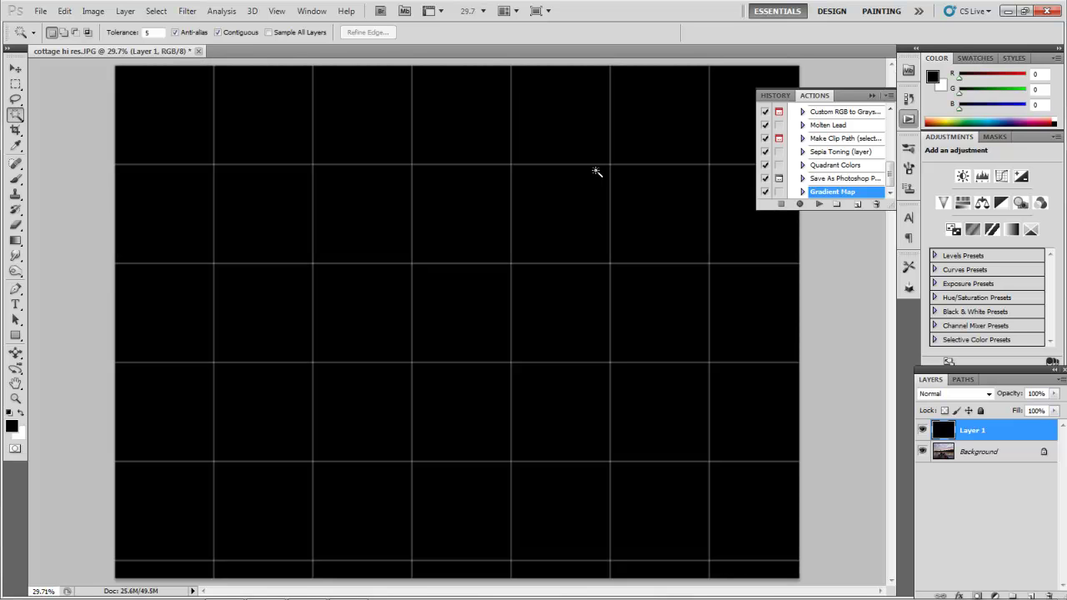
left_click(989, 395)
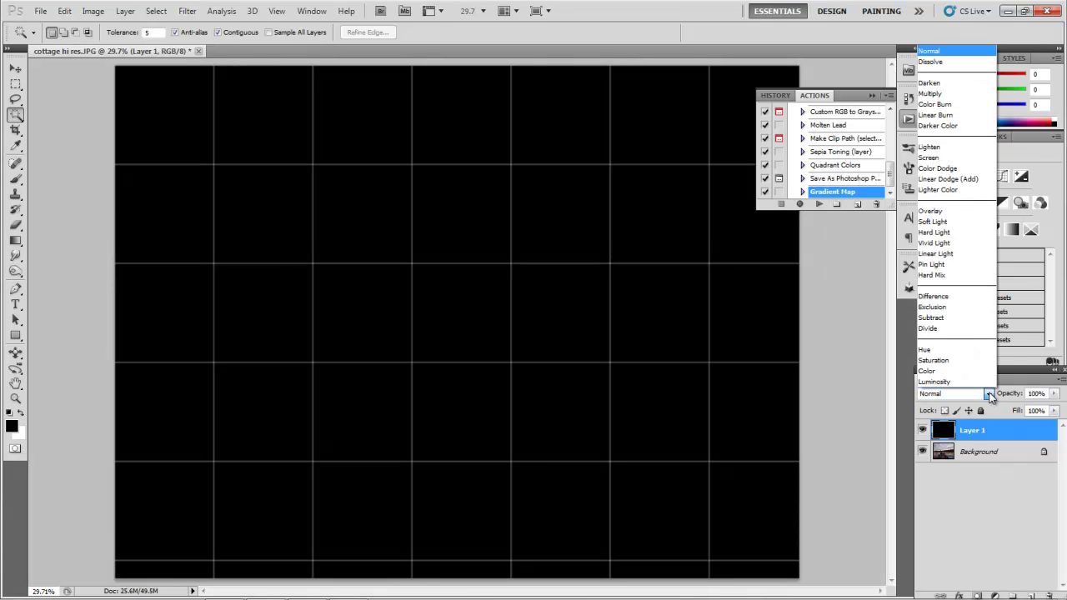
left_click(929, 158)
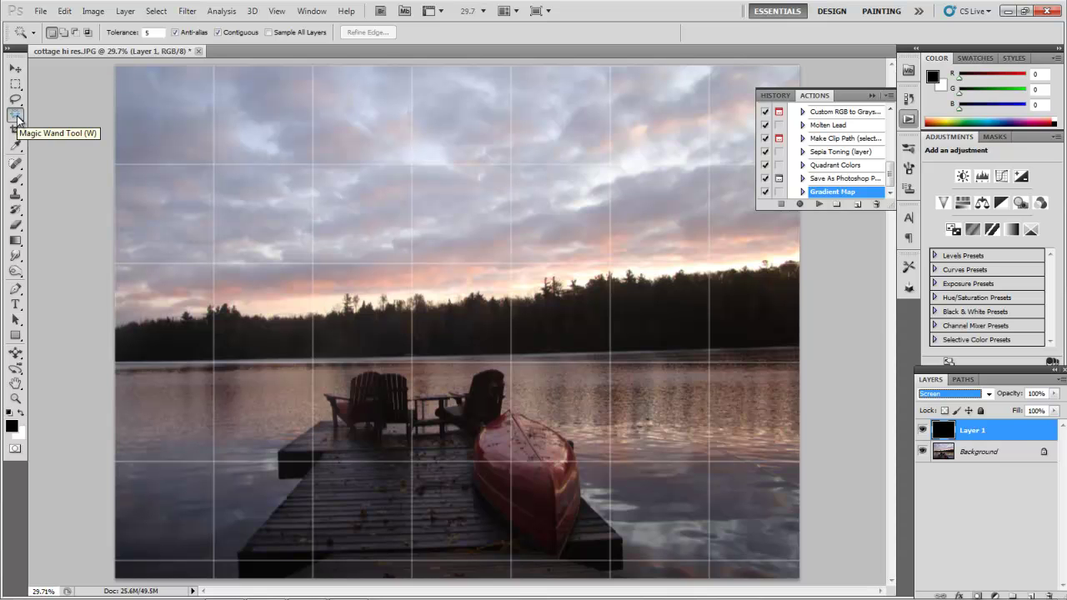
- Crop the image to the gridded photo area, trimming the thin strip at the bottom
left_click(175, 144)
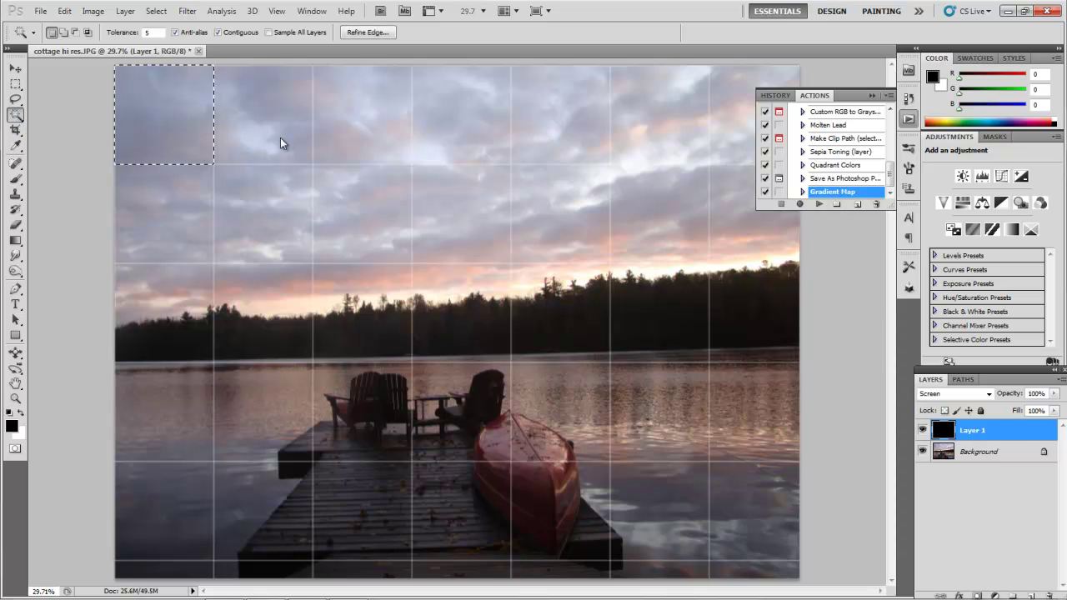
left_click_drag(280, 143, 466, 309)
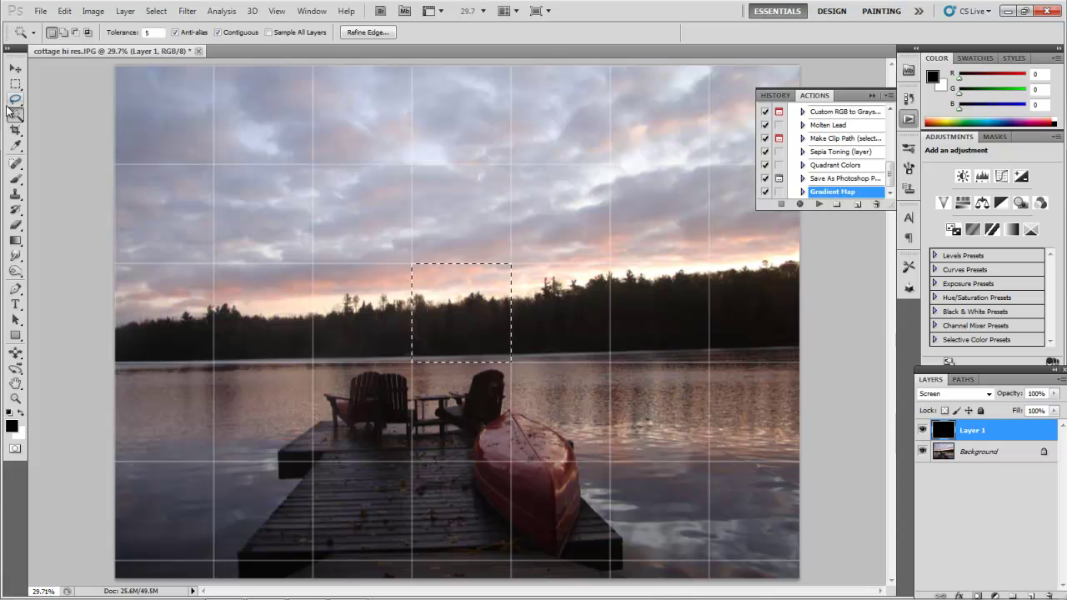
key("ctrl+d")
left_click(16, 131)
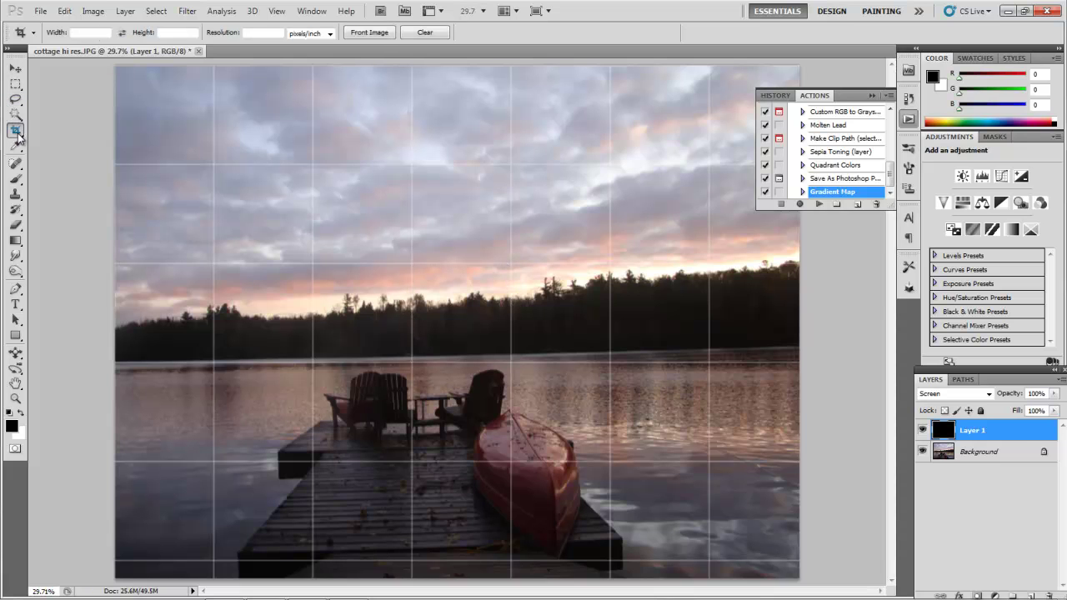
left_click_drag(115, 66, 805, 560)
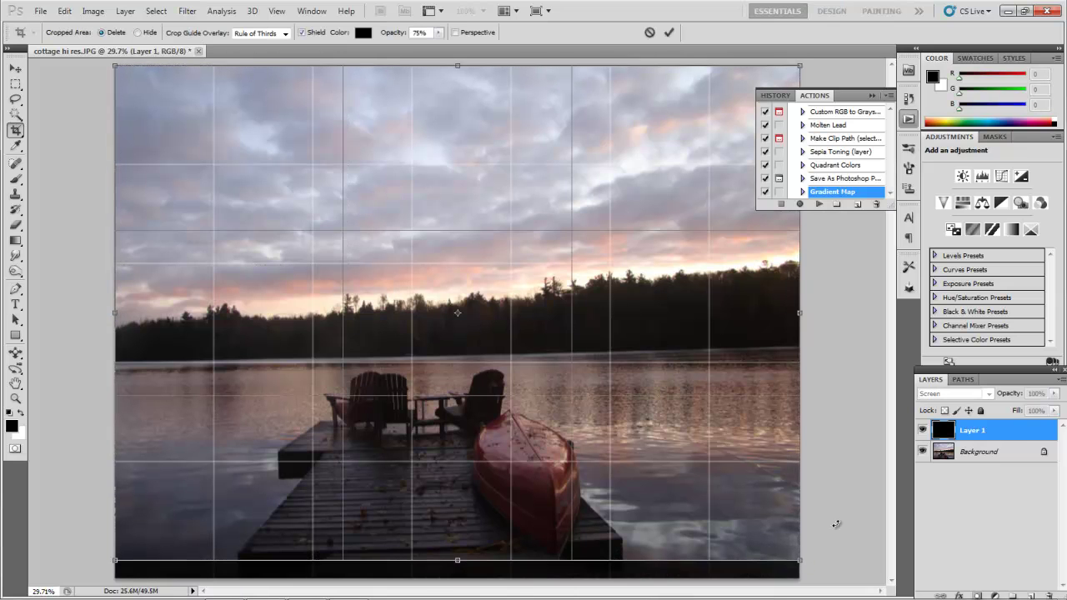
key("Return")
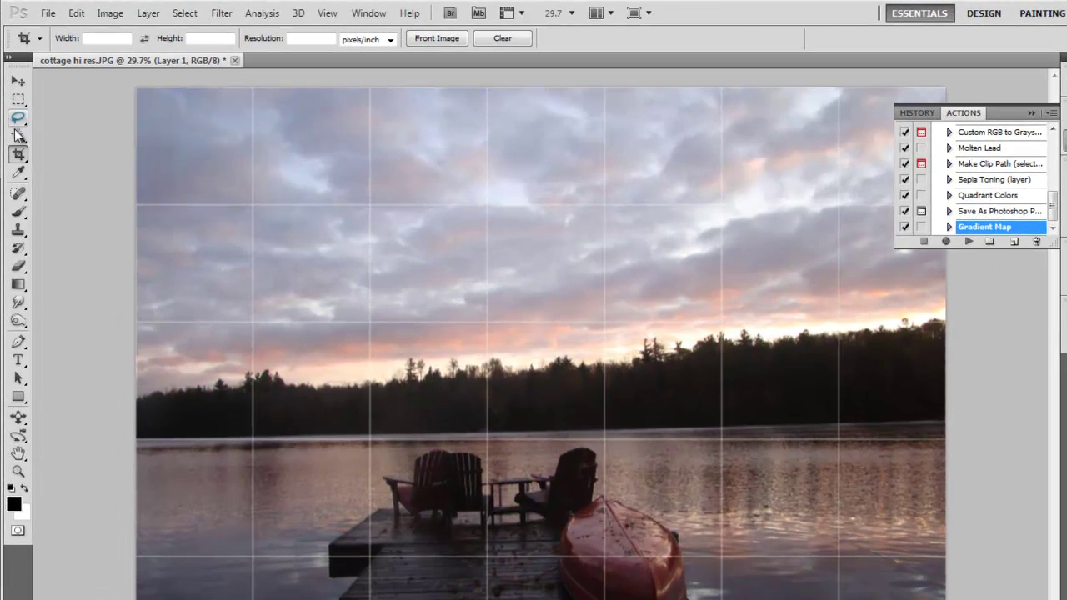
- Magic-wand the top-left grid cell, then start a new action from the Actions panel
left_click(15, 114)
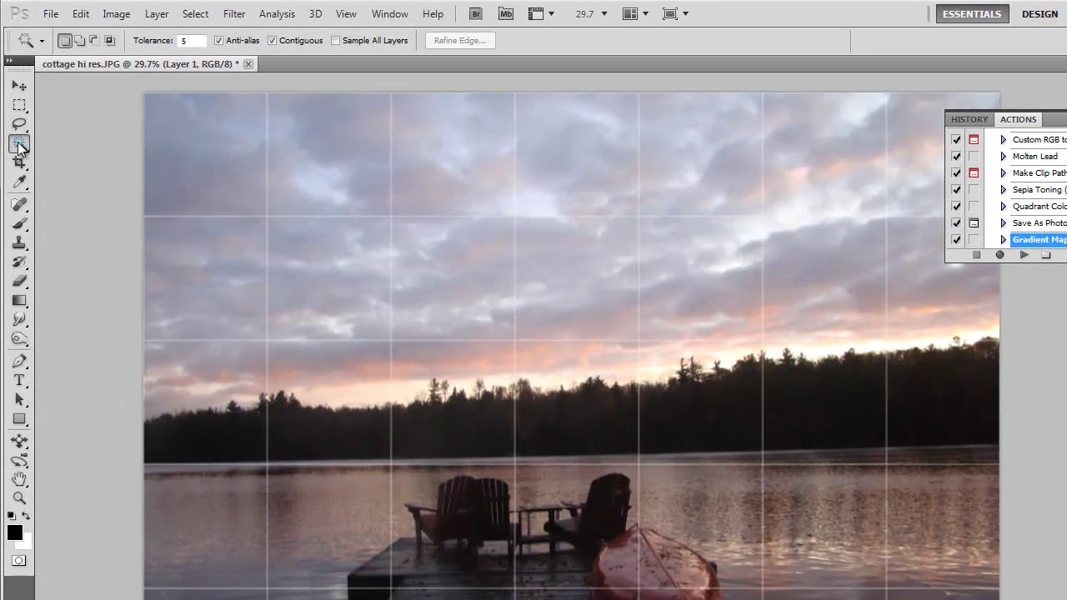
left_click(210, 159)
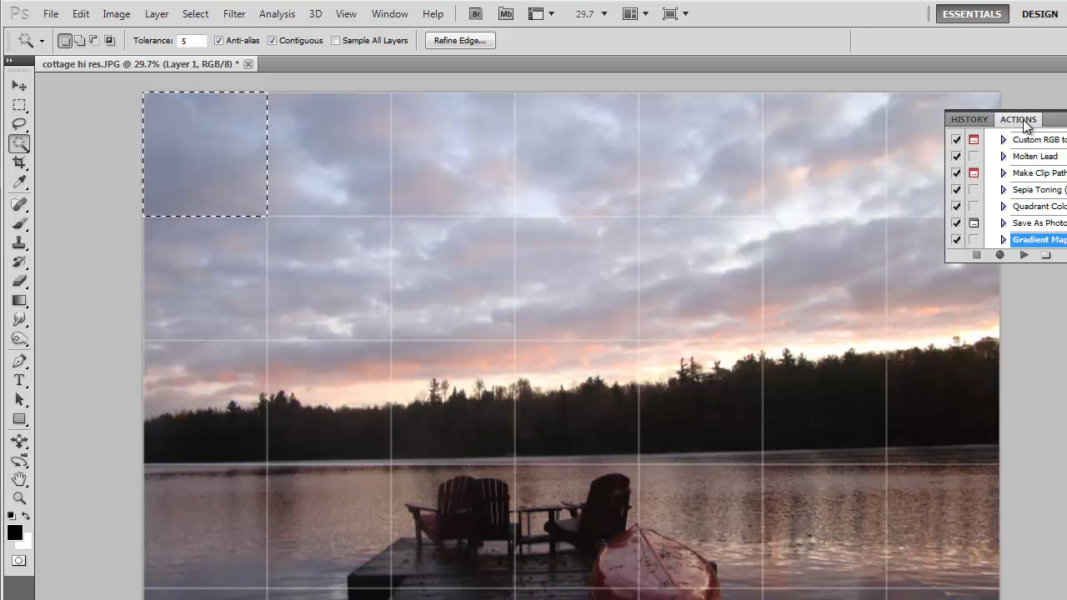
left_click(389, 14)
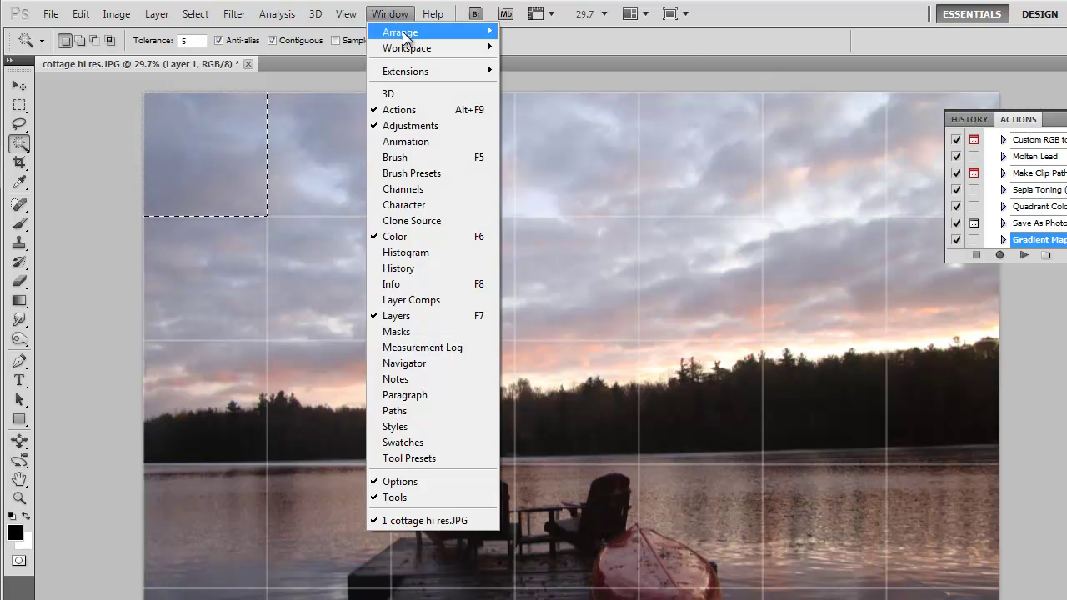
left_click(398, 109)
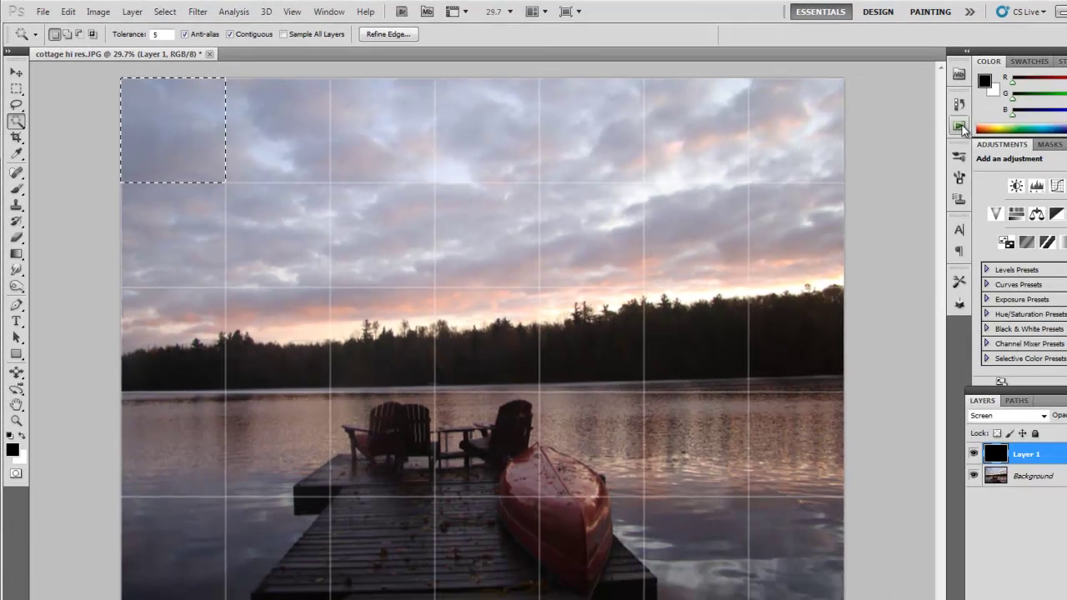
left_click(1066, 149)
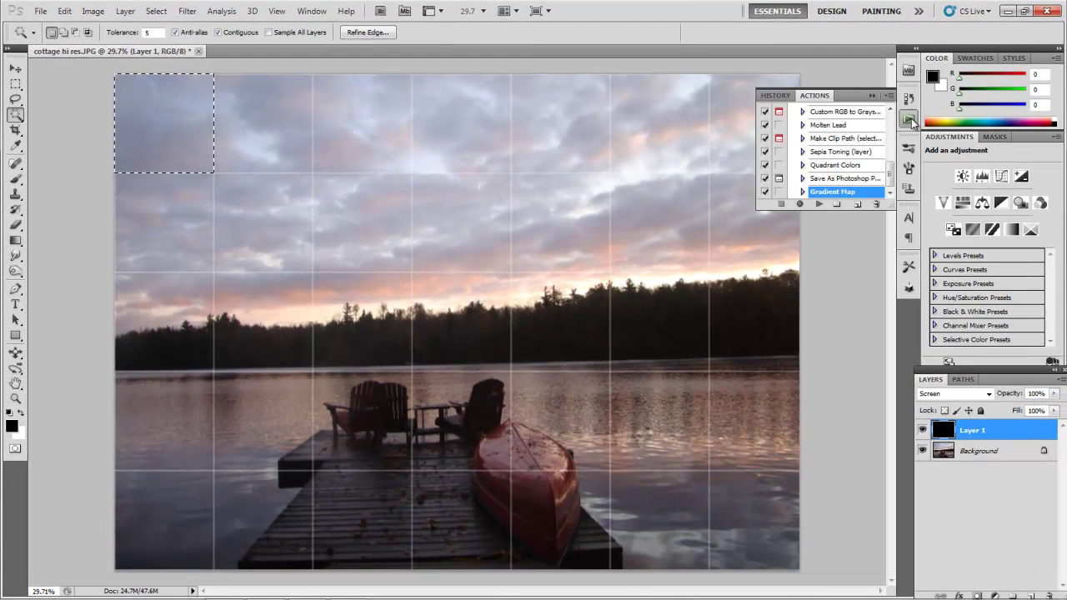
left_click(856, 206)
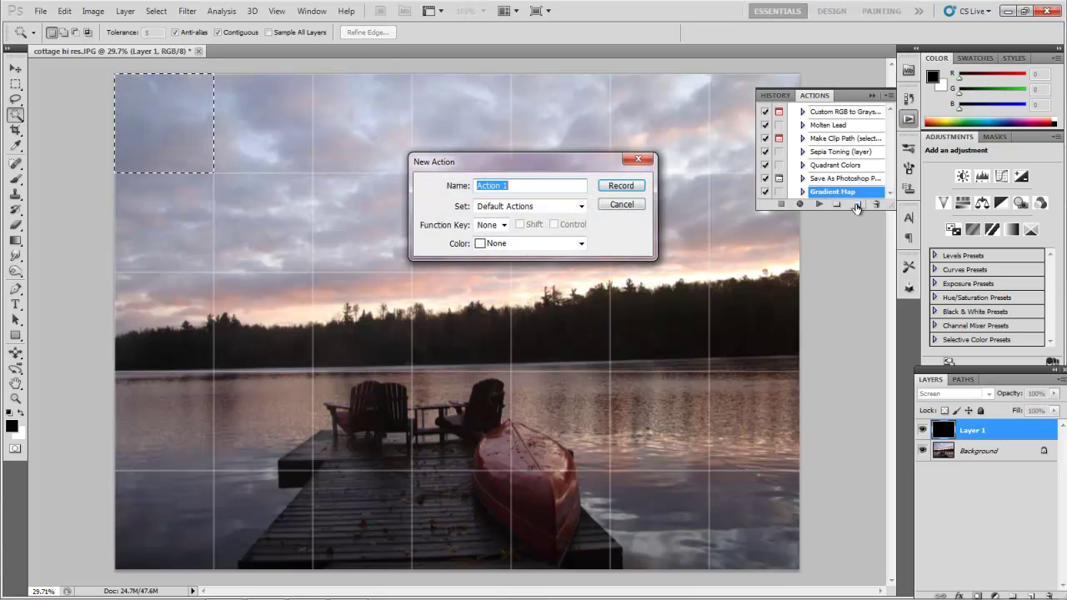
- Record the 'grid' action: copy the cell from Background to a new layer, scale ~120%, reselect Layer 1
type("grid")
left_click(633, 190)
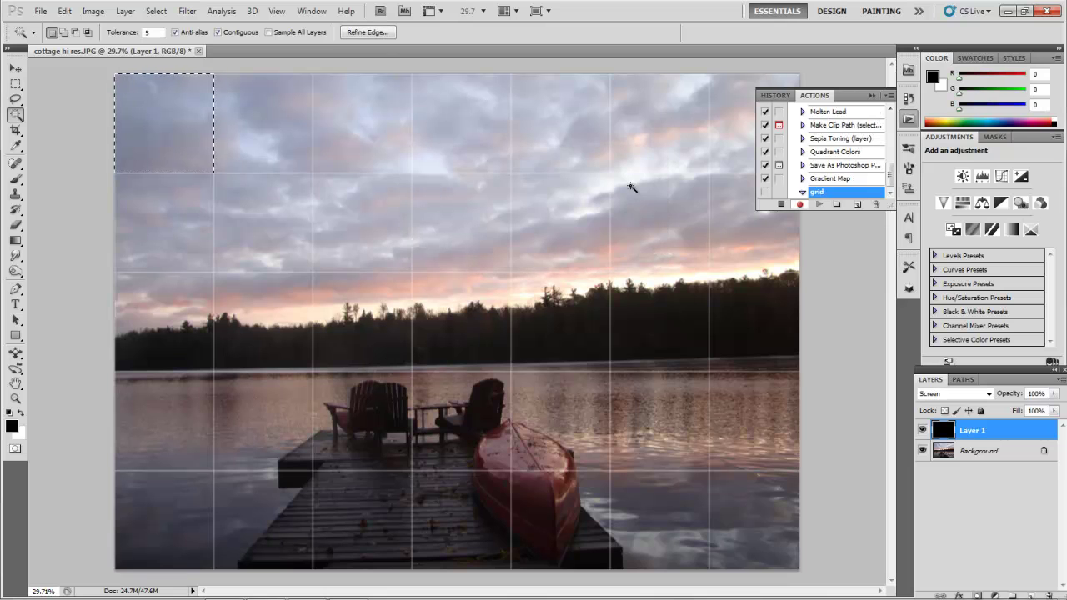
left_click(980, 455)
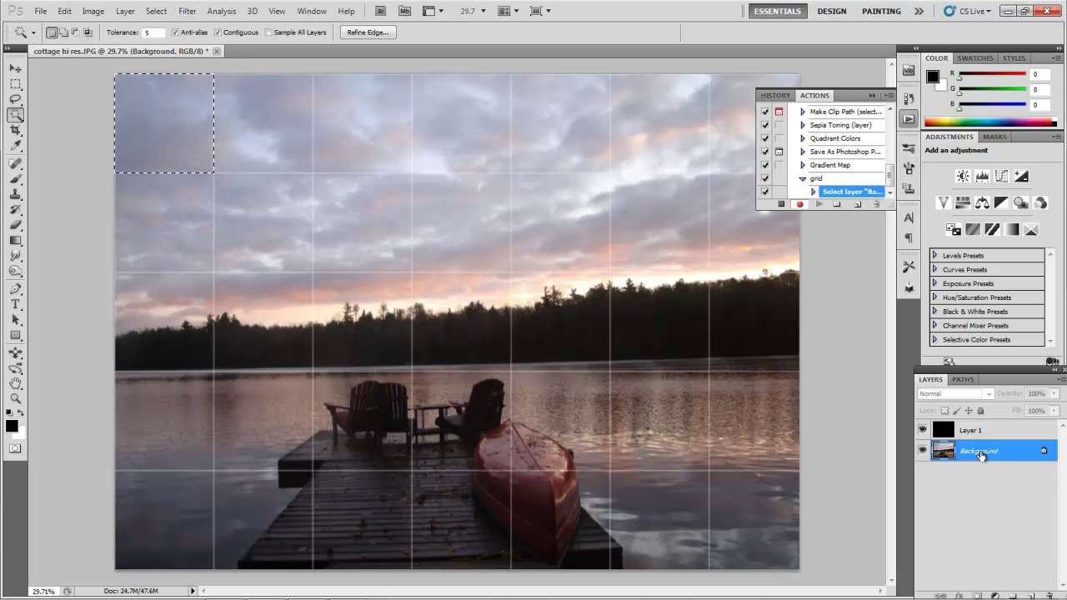
key("ctrl+j")
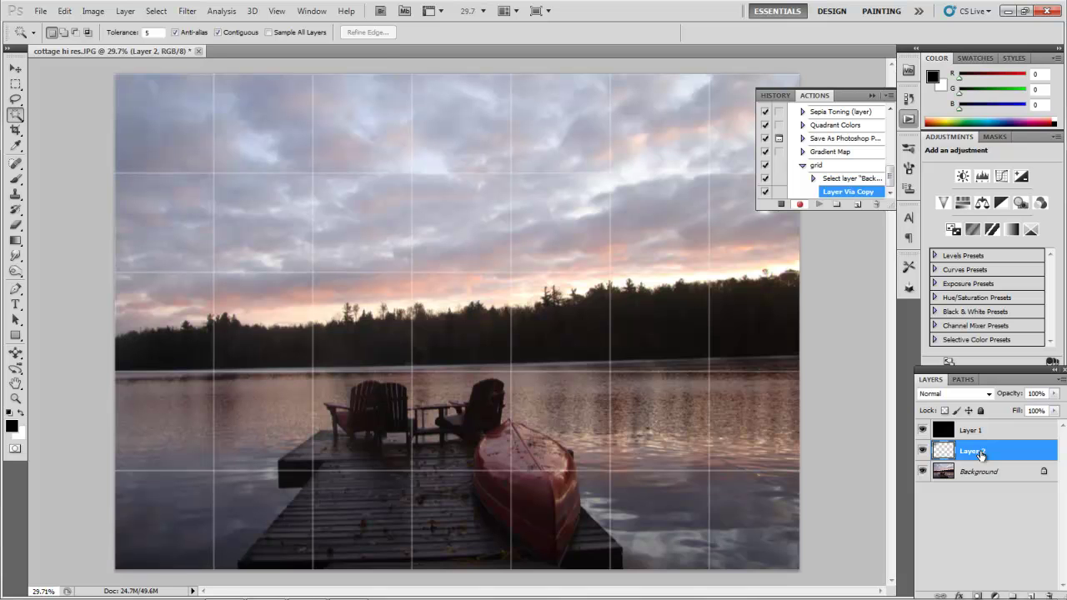
key("ctrl+t")
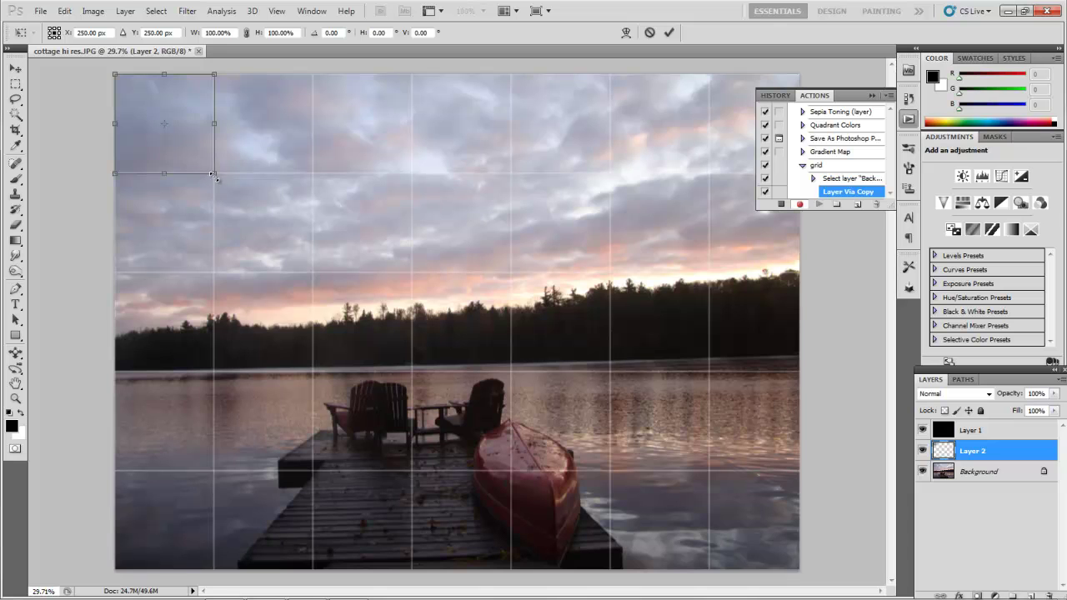
left_click_drag(215, 174, 238, 193)
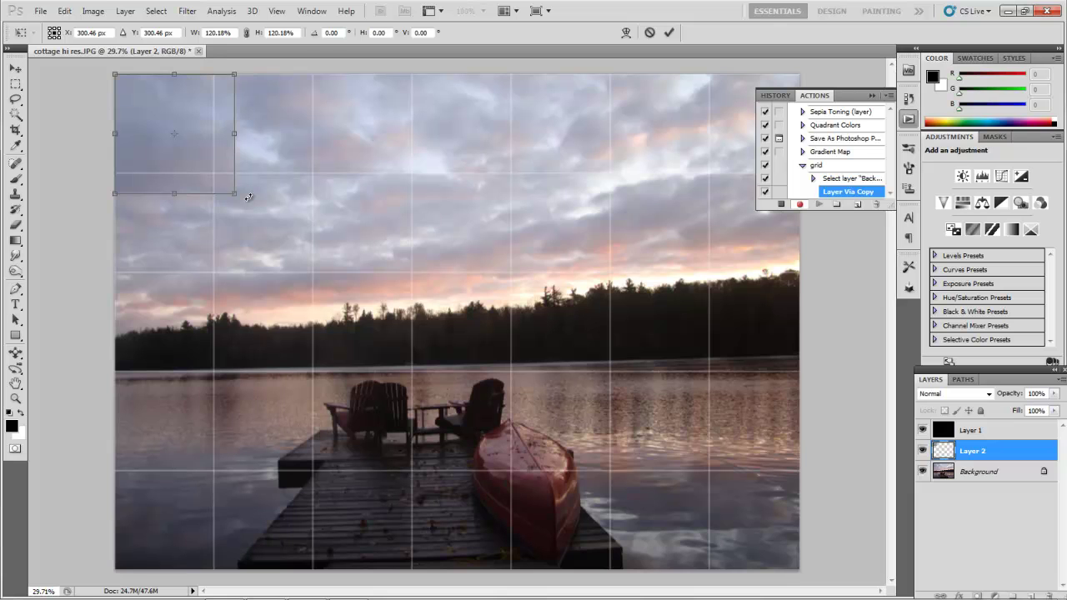
key("Return")
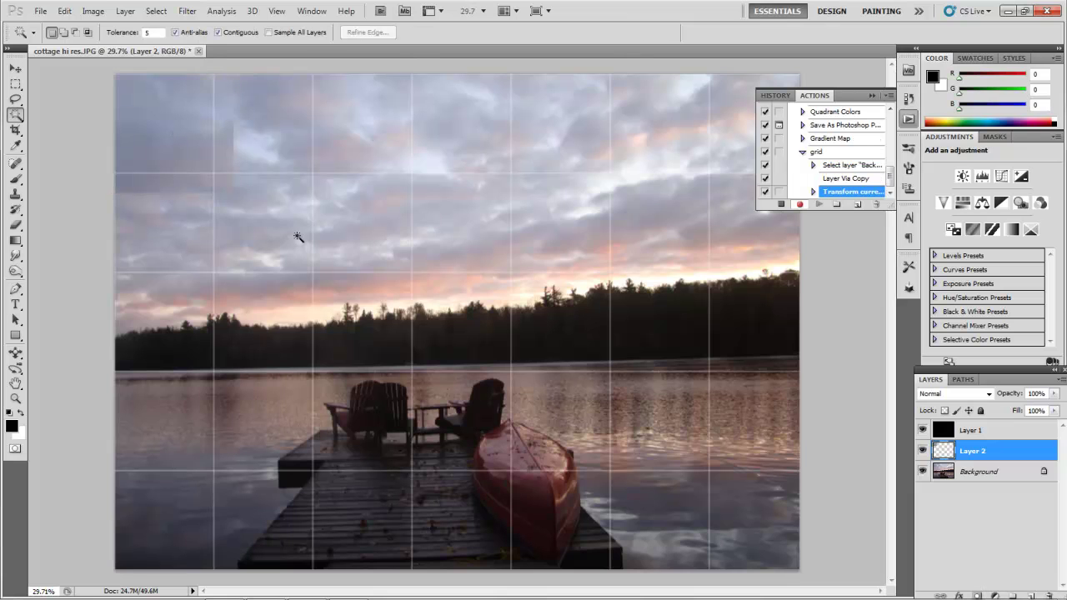
left_click(970, 434)
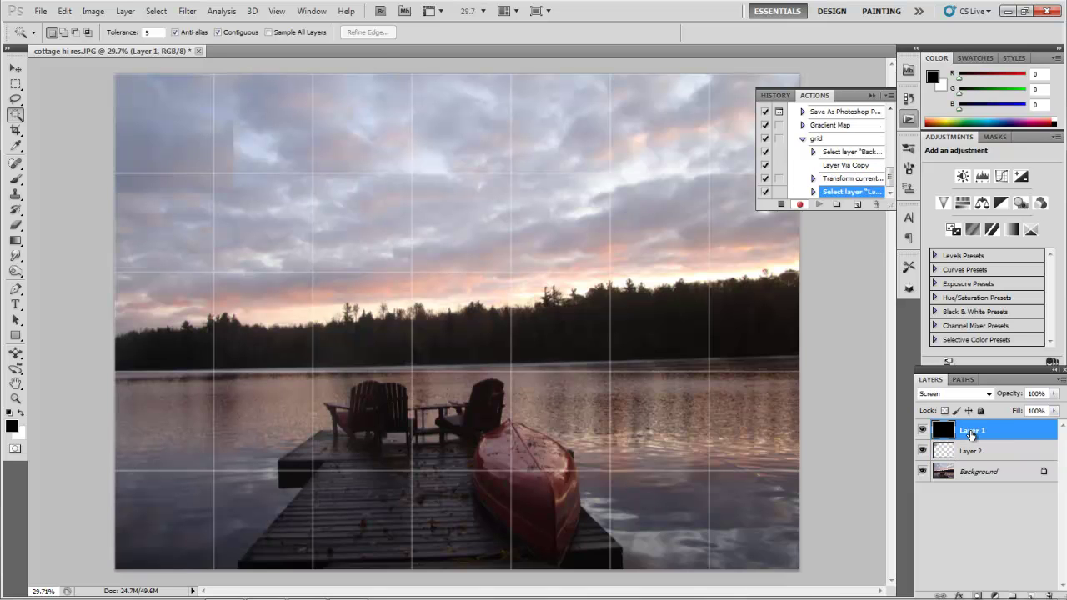
- Stop recording the grid action
left_click(780, 205)
- Play the grid action on each top-row cell to make enlarged tile layers
left_click(280, 149)
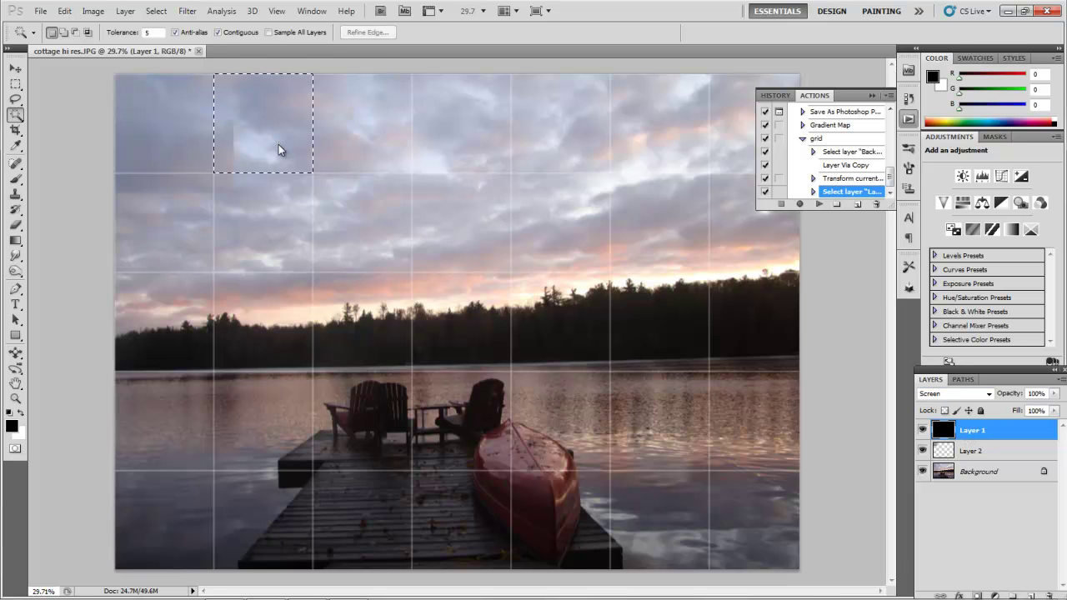
left_click(816, 138)
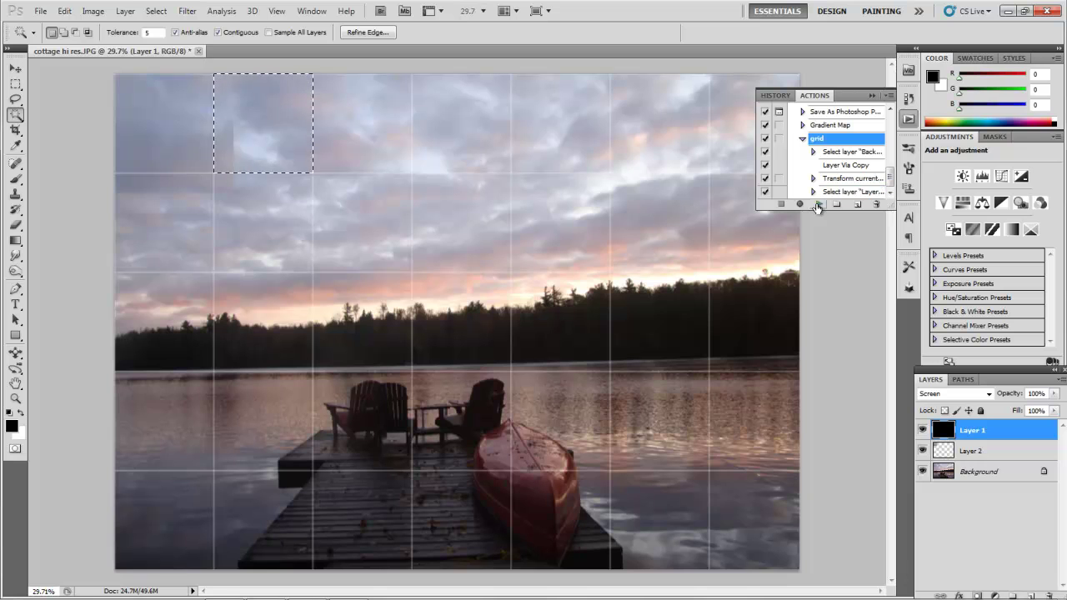
left_click(817, 205)
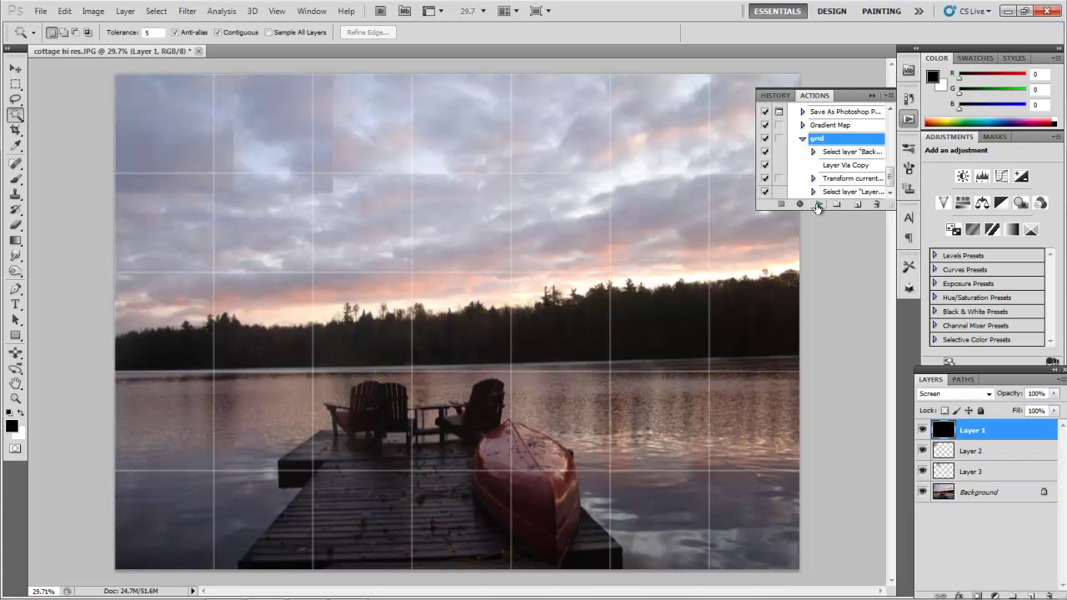
left_click(367, 126)
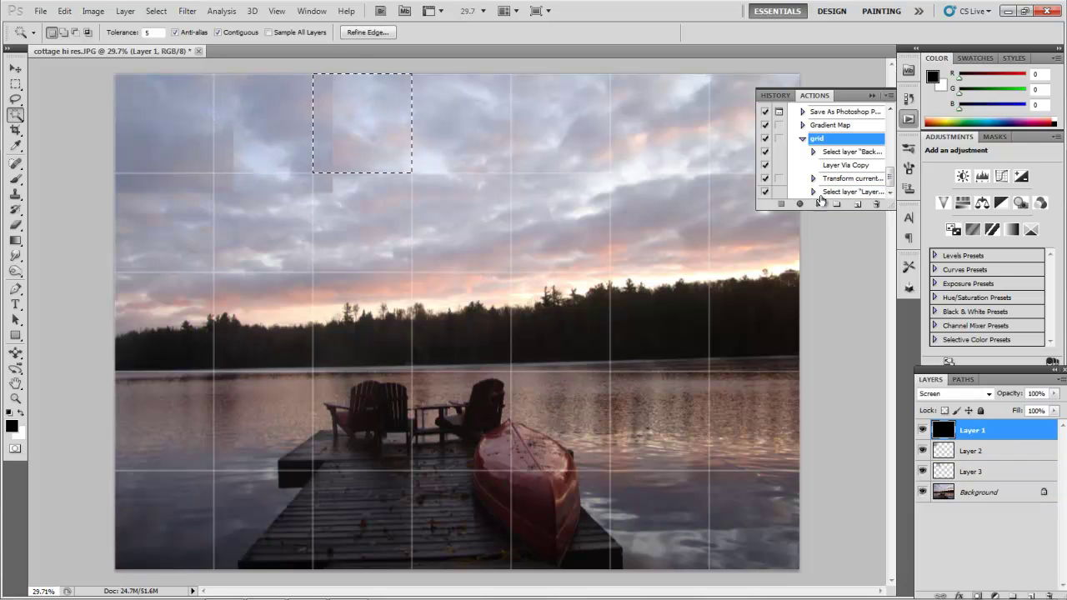
left_click(818, 206)
left_click(487, 140)
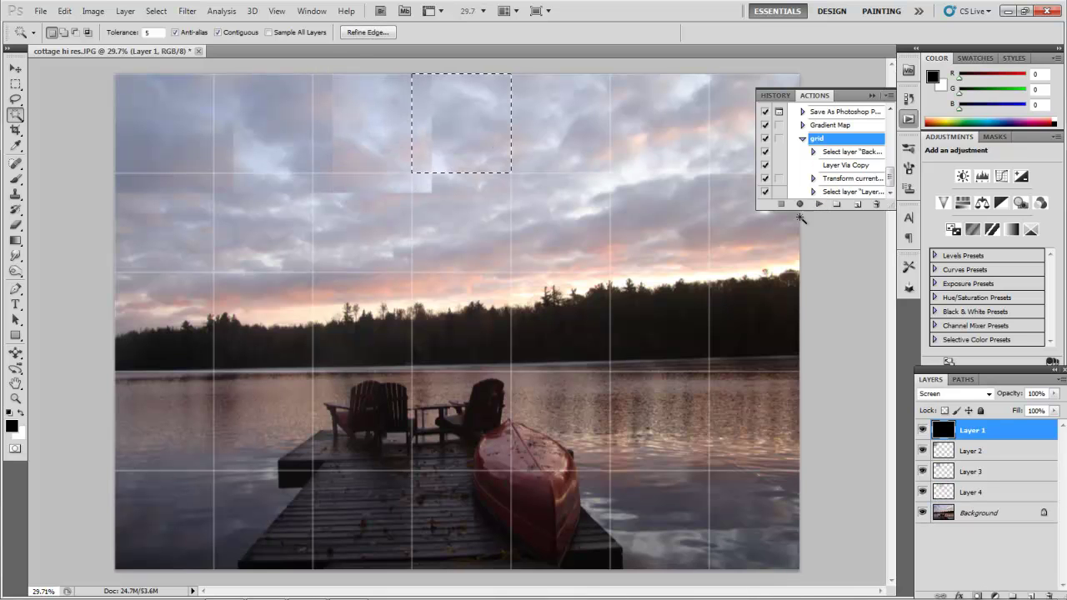
left_click(819, 205)
left_click(593, 158)
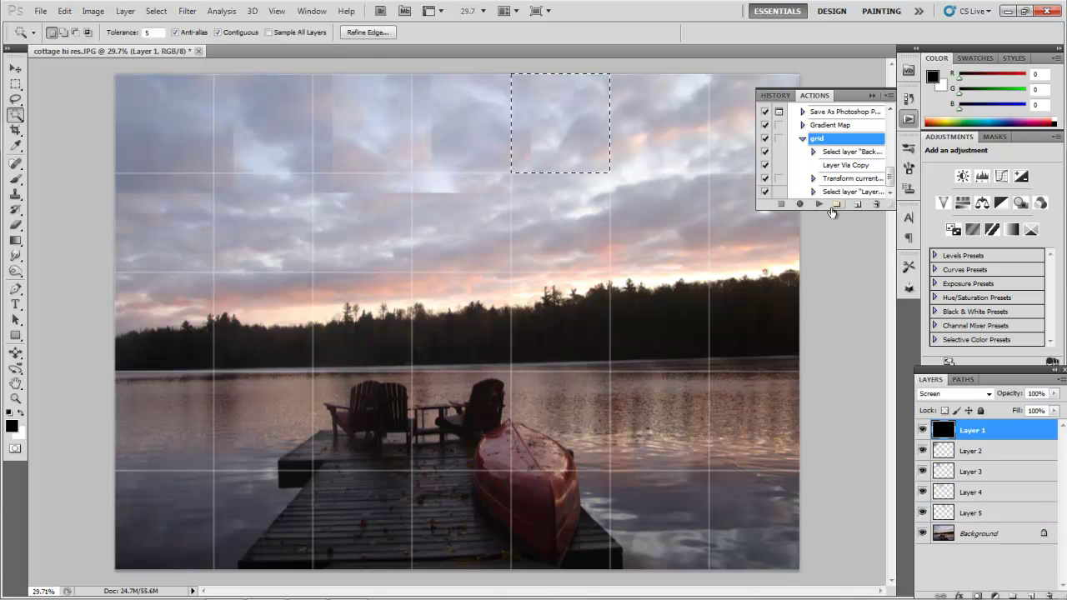
left_click(821, 206)
left_click(666, 147)
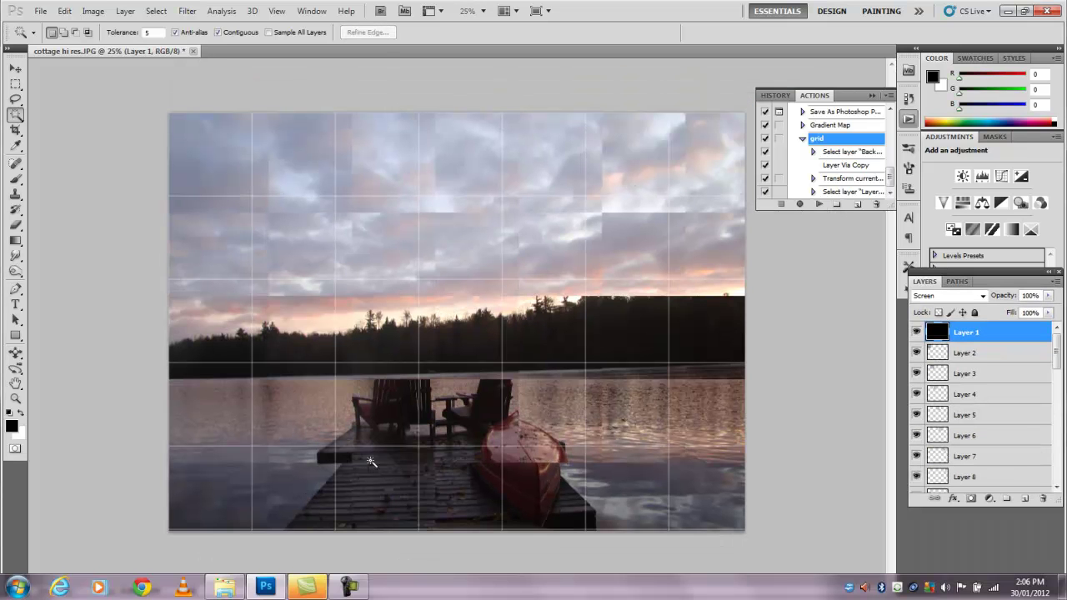
- Play the grid action on each bottom-row cell through the last one, making their tile layers
left_click(309, 490)
left_click(819, 204)
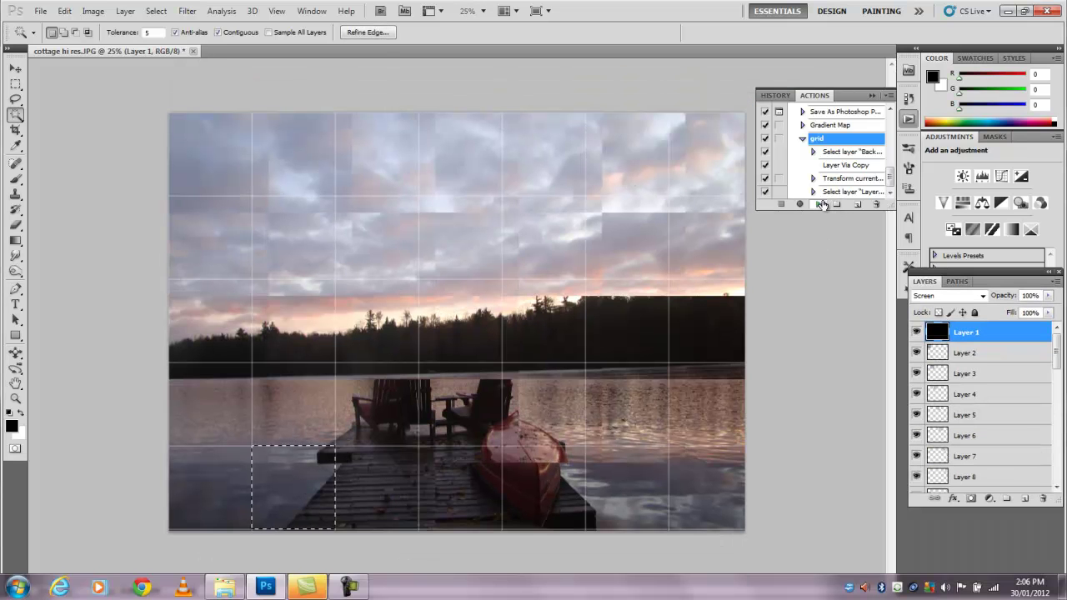
left_click(389, 492)
left_click(819, 204)
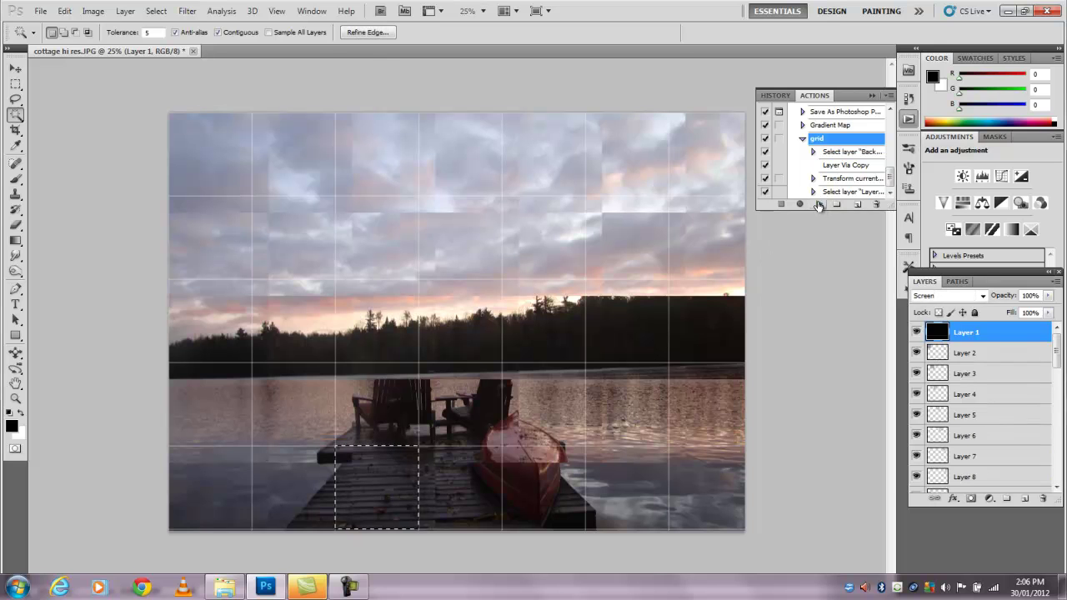
left_click(819, 204)
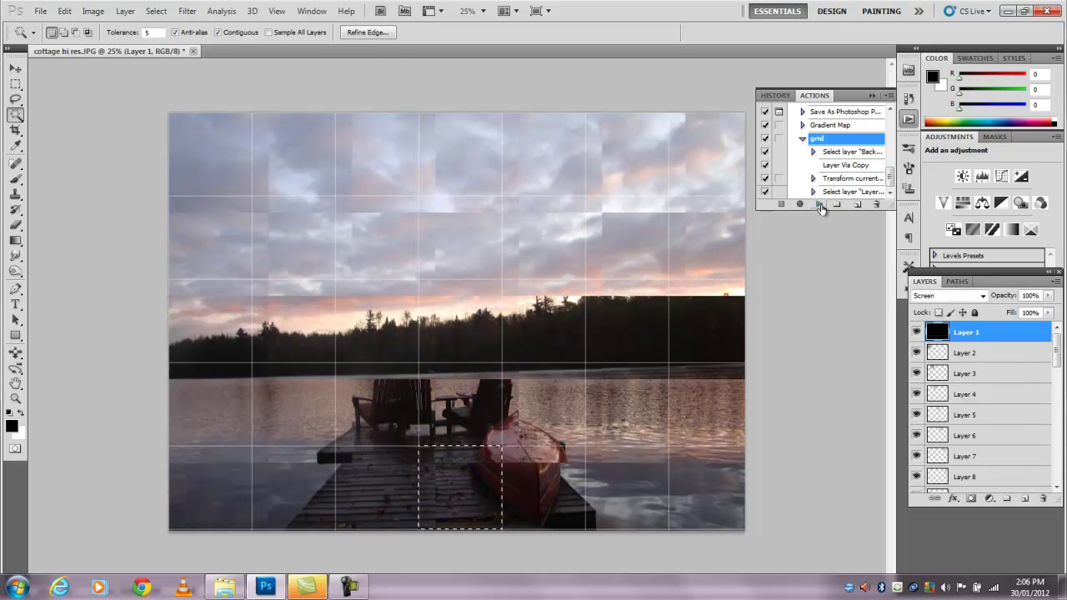
left_click(551, 498)
left_click(819, 204)
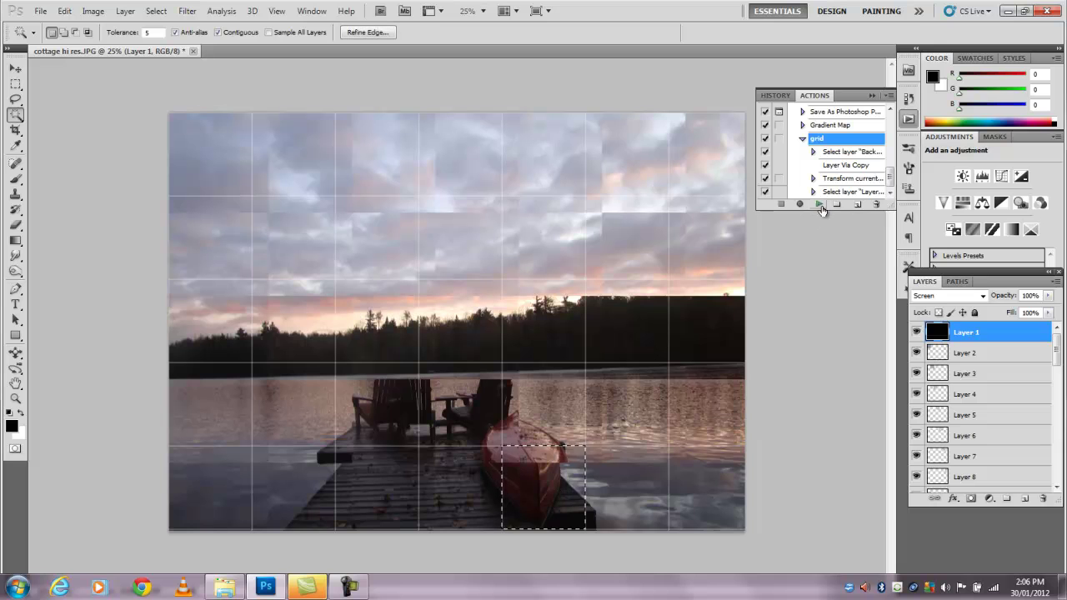
left_click(819, 204)
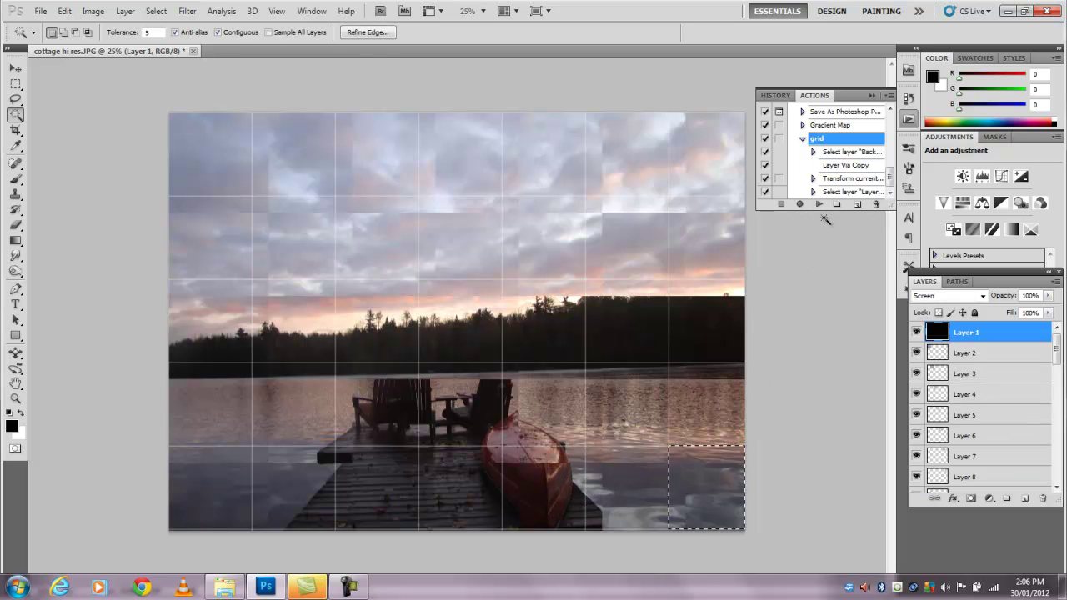
left_click(819, 205)
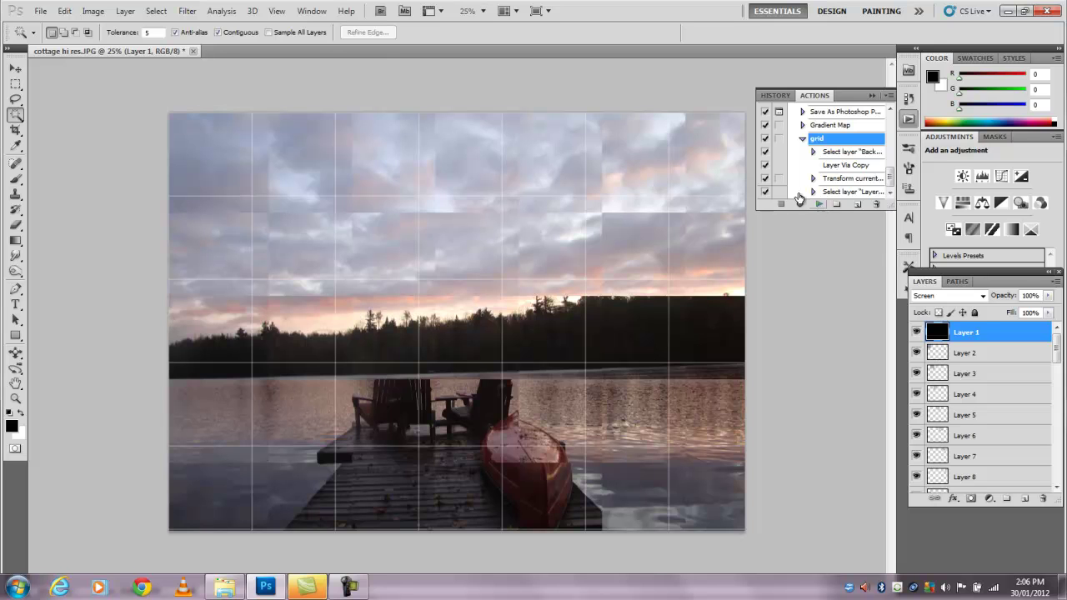
- Drag the grid-line Layer 1 down to the bottom of the layer stack
left_click_drag(984, 340, 1025, 491)
left_click_drag(1057, 408, 1042, 500)
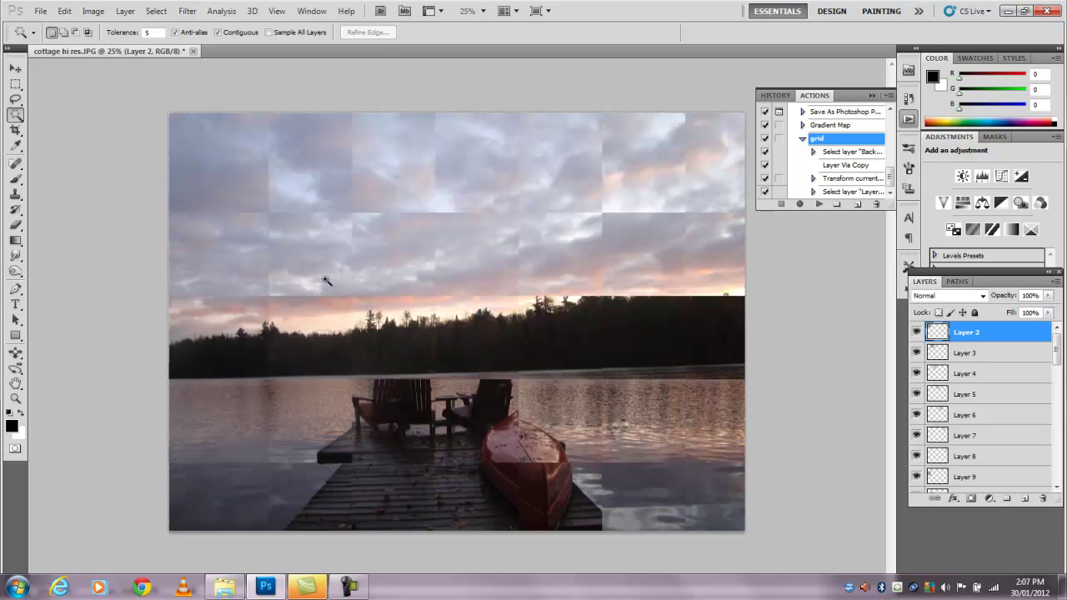
- Set the canvas size in pixels to 5000 wide by 3000 high
left_click(93, 11)
left_click(119, 122)
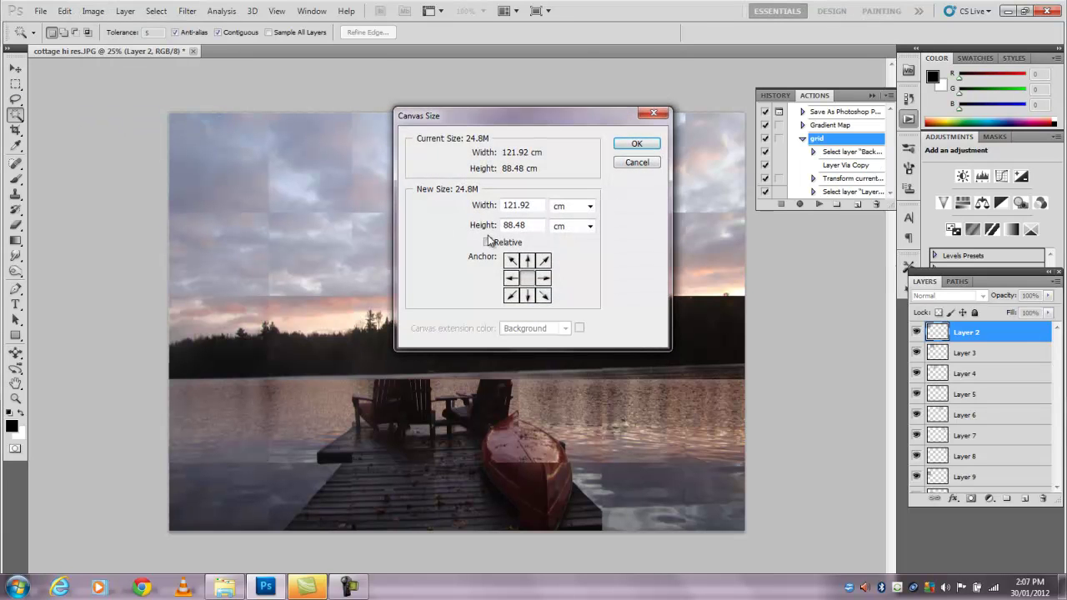
left_click(568, 206)
left_click(567, 231)
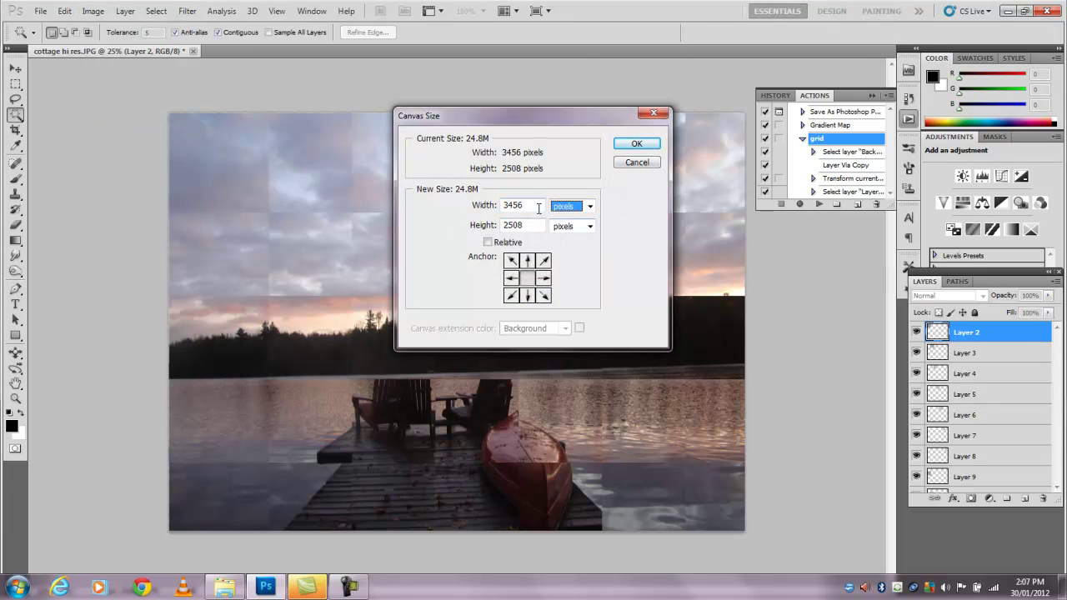
key("shift+Tab")
type("50000")
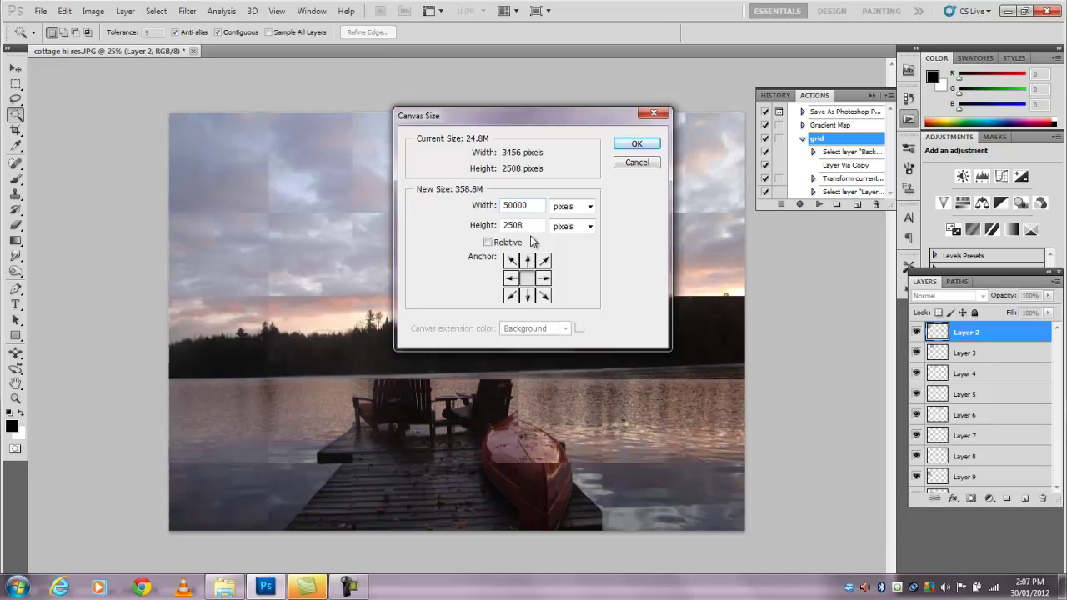
key("BackSpace")
key("Tab")
type("3000")
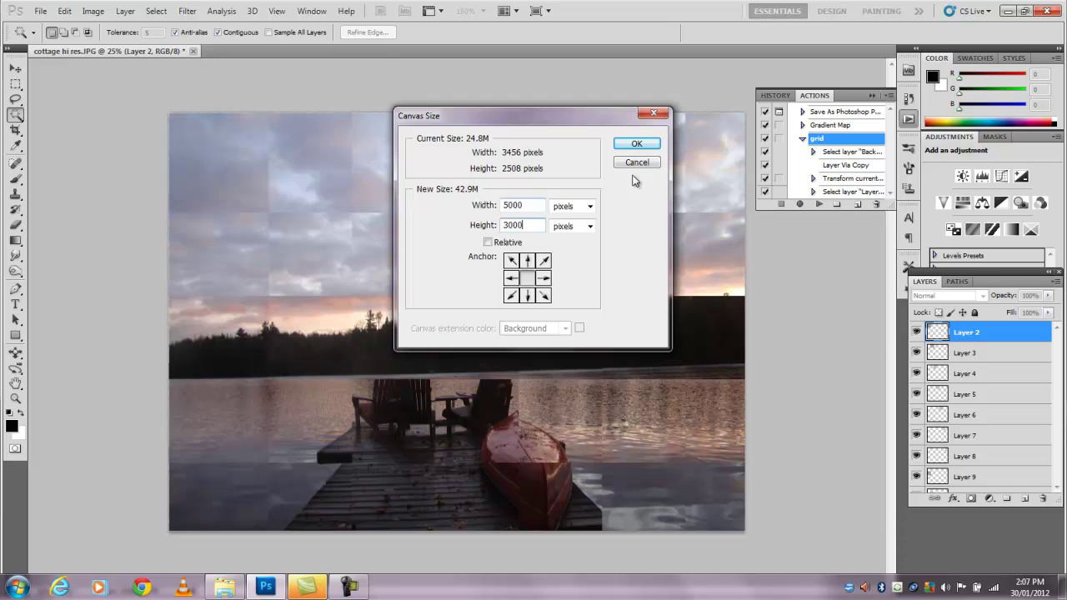
left_click(635, 143)
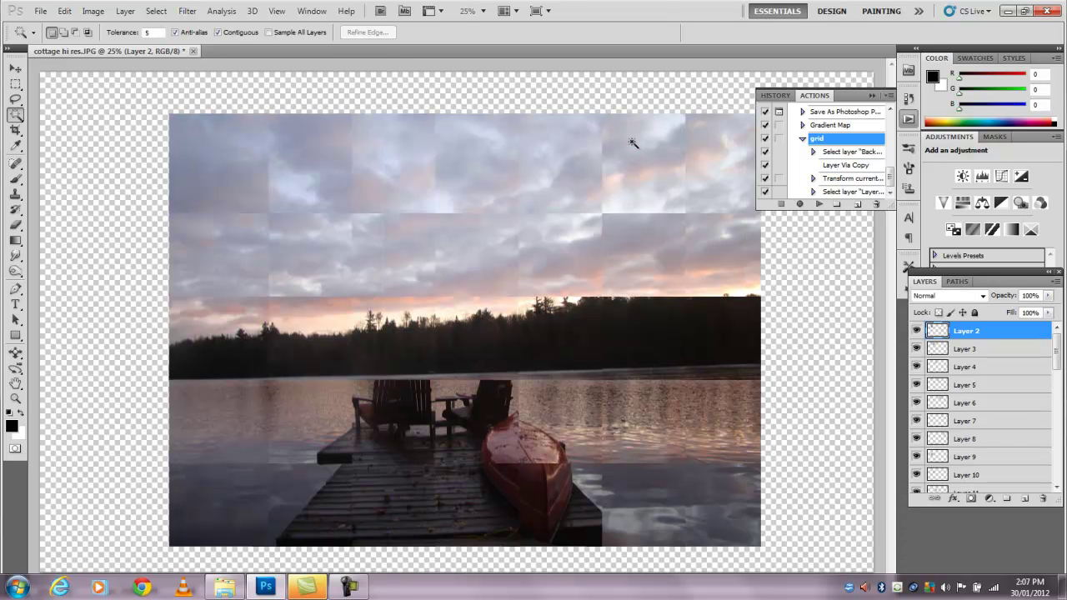
- With the Move tool, drag two sky tiles, a sunset tile and a water tile left into the margin
left_click(17, 70)
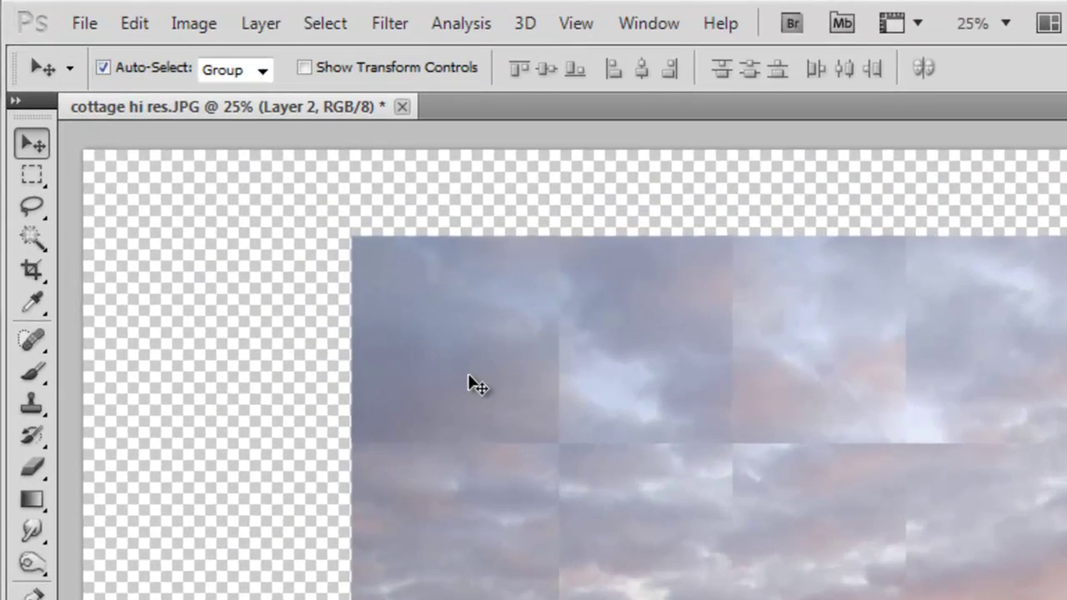
left_click_drag(469, 381, 312, 350)
left_click_drag(423, 490, 345, 491)
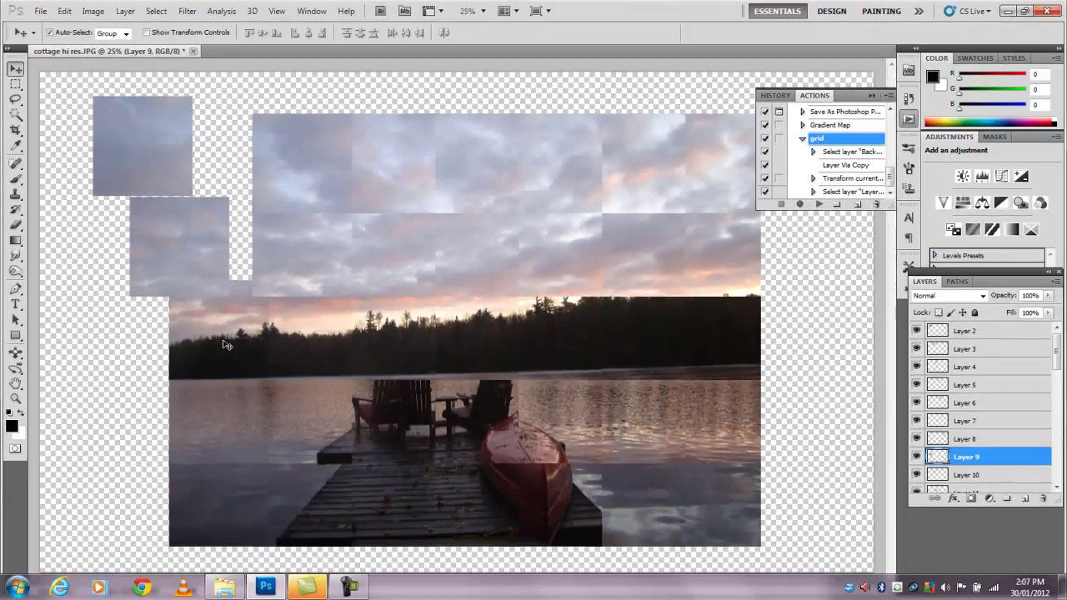
left_click_drag(228, 350, 200, 350)
left_click_drag(234, 421, 215, 419)
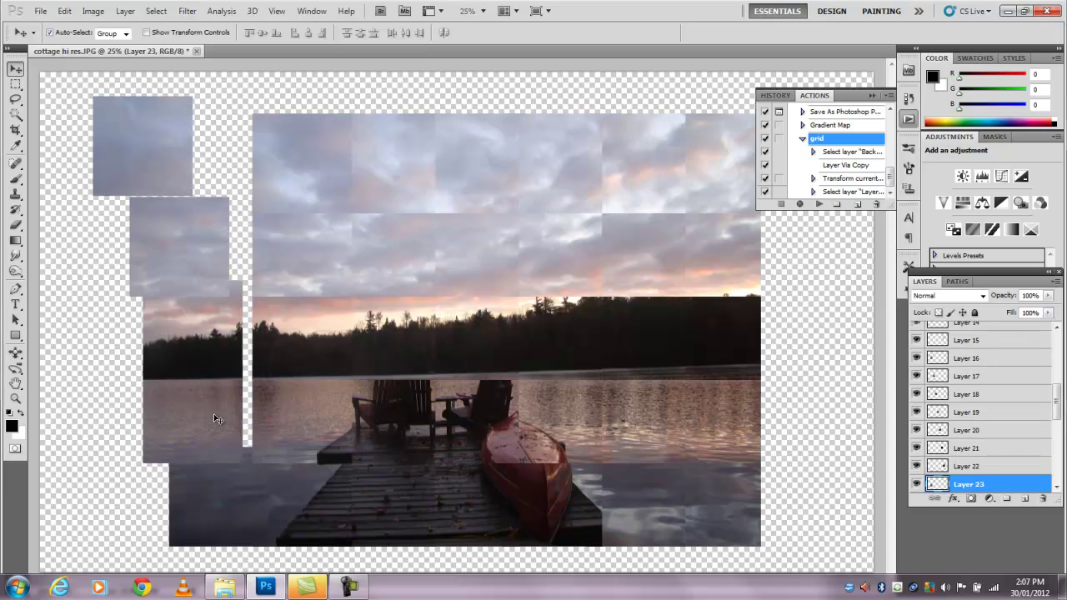